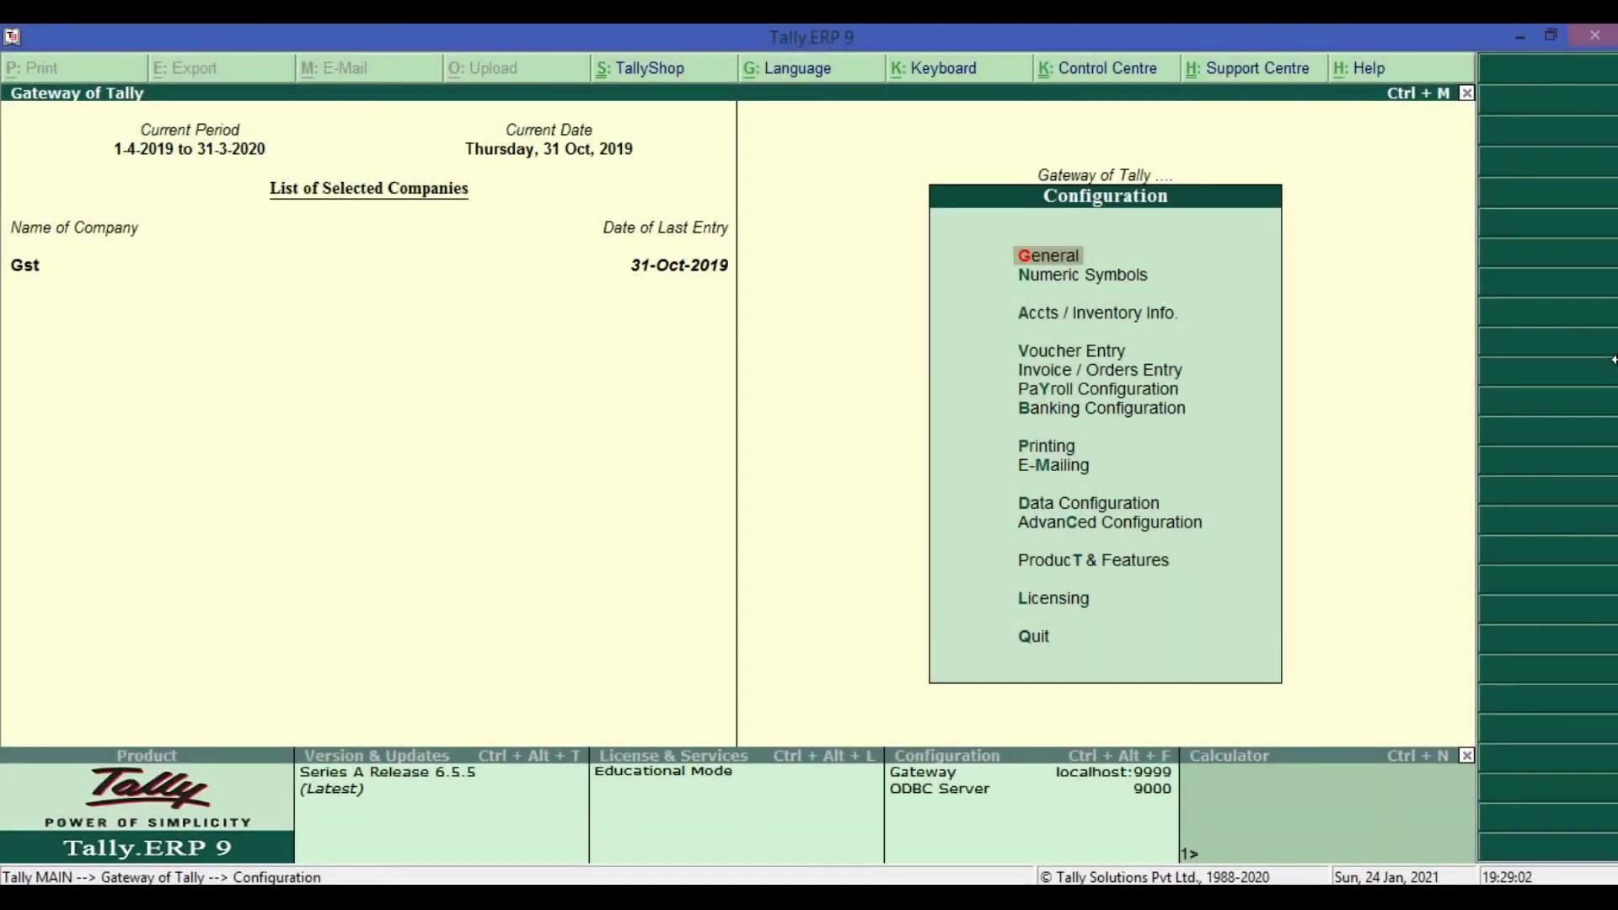
Step: Leave the configuration list and open the purchase voucher entry screen for the Gst company
{"action": "key", "text": "Escape"}
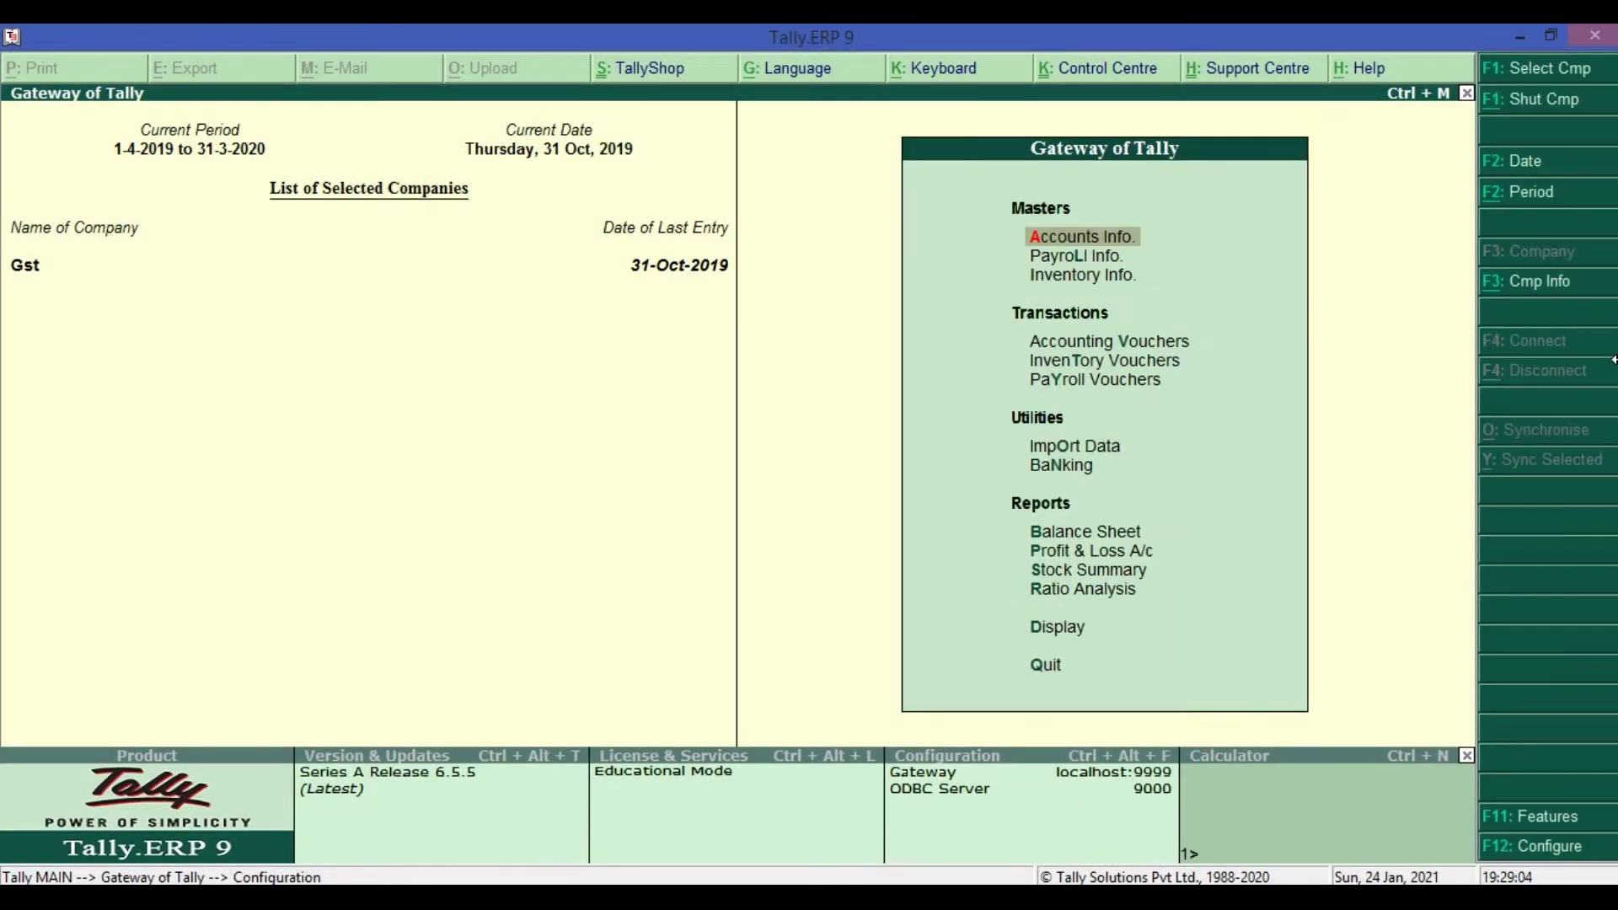
{"action": "key", "text": "i"}
{"action": "key", "text": "Down"}
{"action": "key", "text": "Return"}
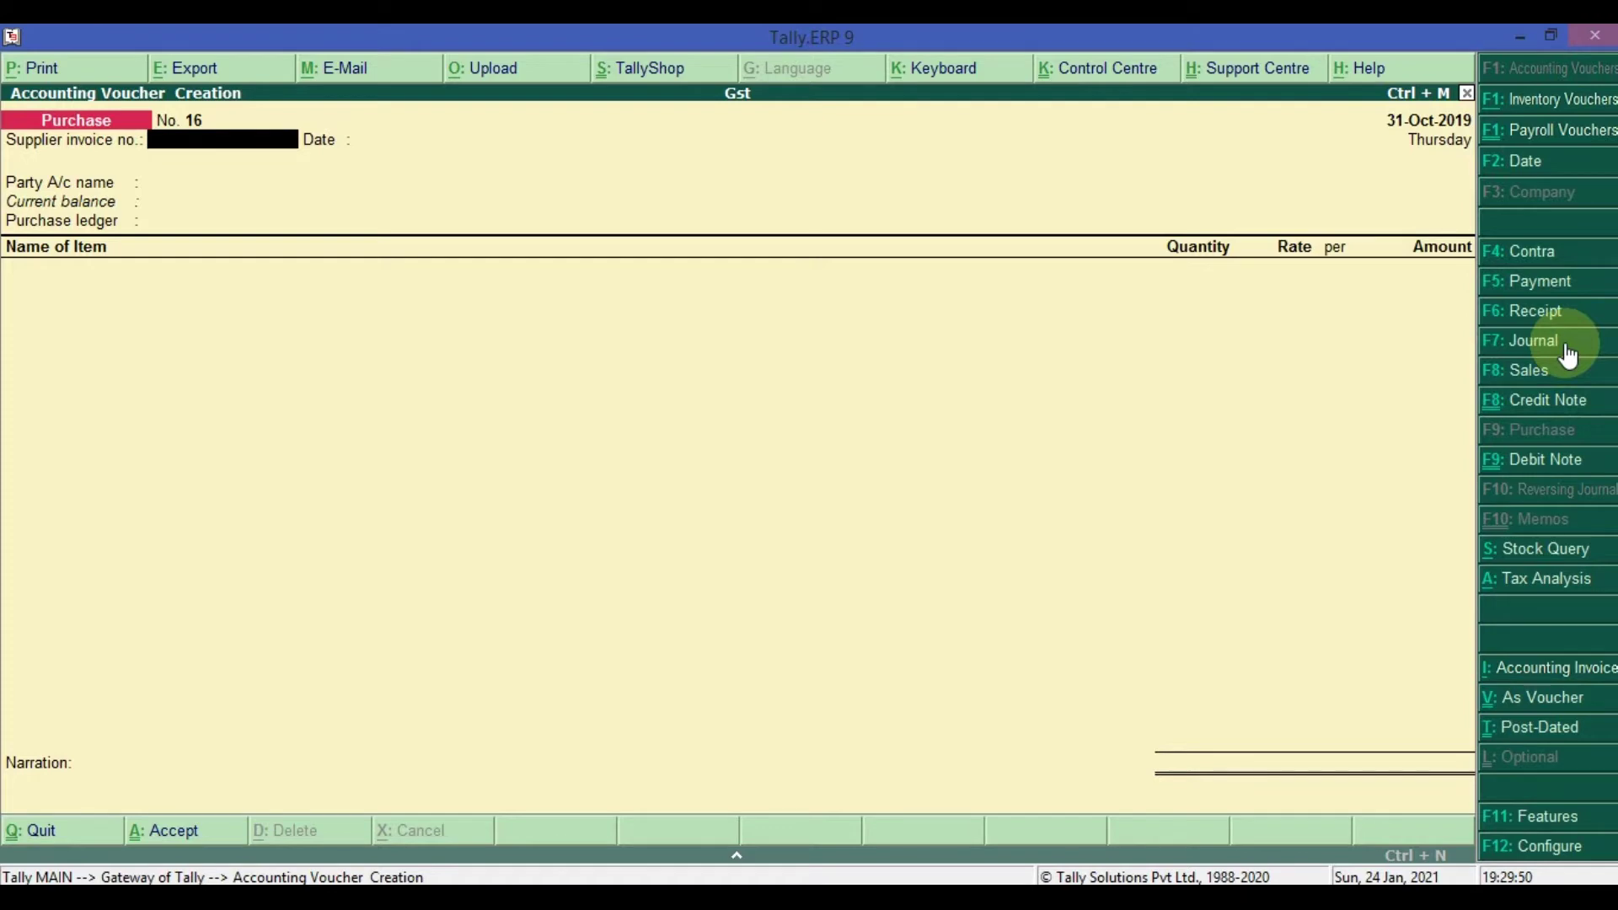
Step: Set Maintain budgets and controls and Use reversing journals and optional vouchers to Yes in the accounting features, and save them
{"action": "key", "text": "F11"}
{"action": "key", "text": "Return"}
{"action": "key", "text": "Return"}
{"action": "key", "text": "Return"}
{"action": "key", "text": "Return"}
{"action": "key", "text": "Return"}
{"action": "key", "text": "Return"}
{"action": "key", "text": "Return"}
{"action": "key", "text": "Return"}
{"action": "key", "text": "Return"}
{"action": "key", "text": "Return"}
{"action": "key", "text": "Return"}
{"action": "key", "text": "Return"}
{"action": "key", "text": "Return"}
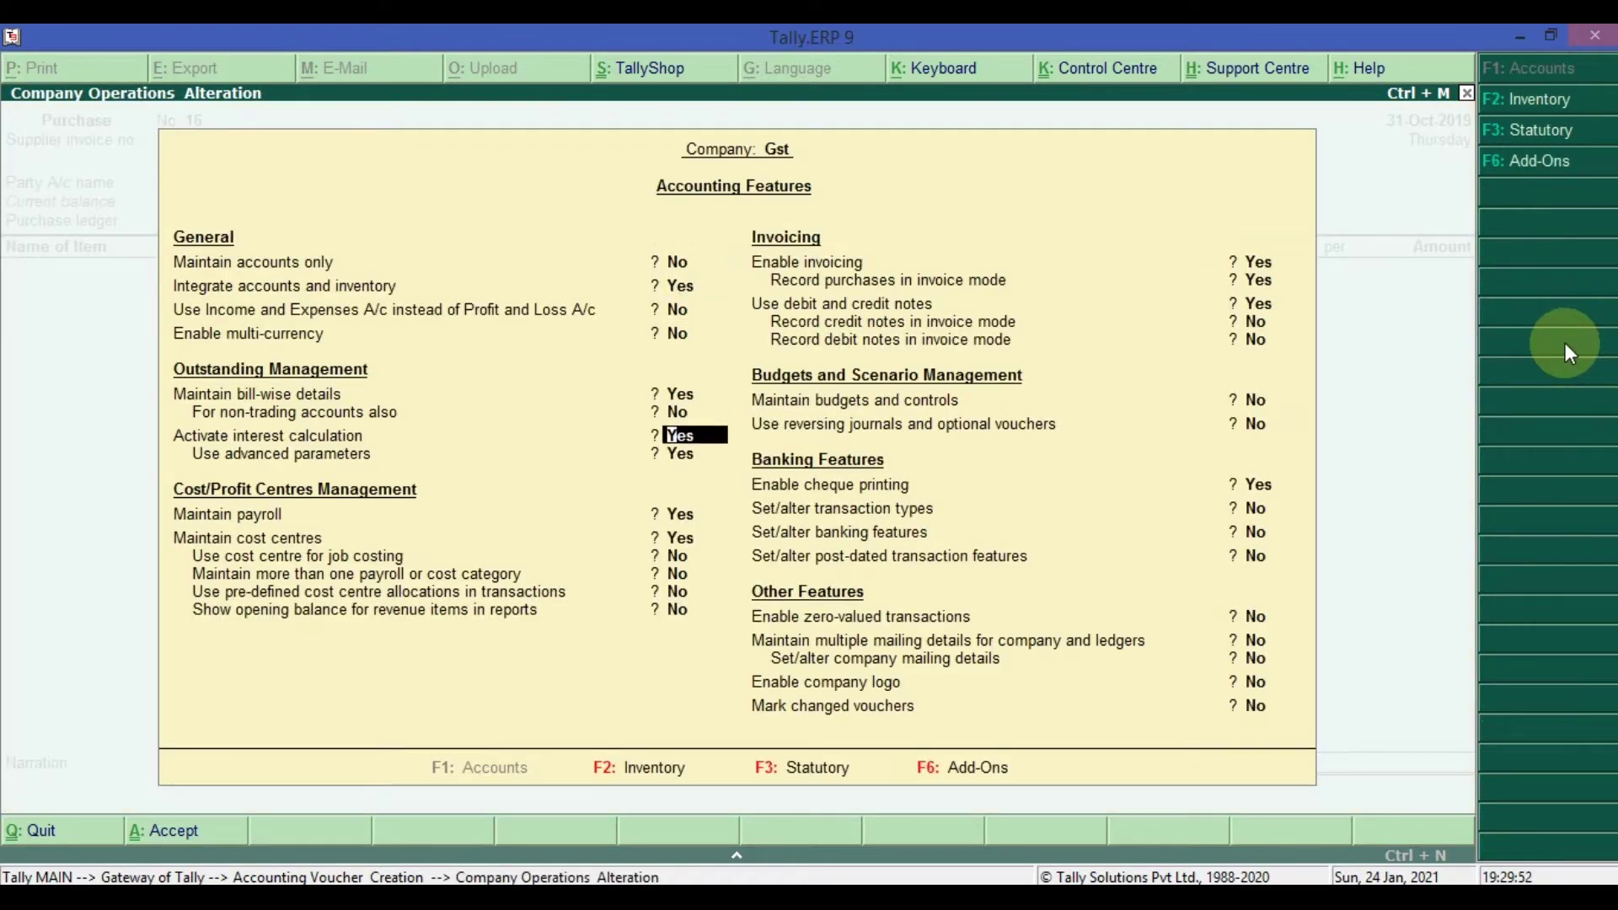
{"action": "key", "text": "Return"}
{"action": "key", "text": "Return"}
{"action": "key", "text": "Return"}
{"action": "key", "text": "Return"}
{"action": "key", "text": "Return"}
{"action": "key", "text": "Return"}
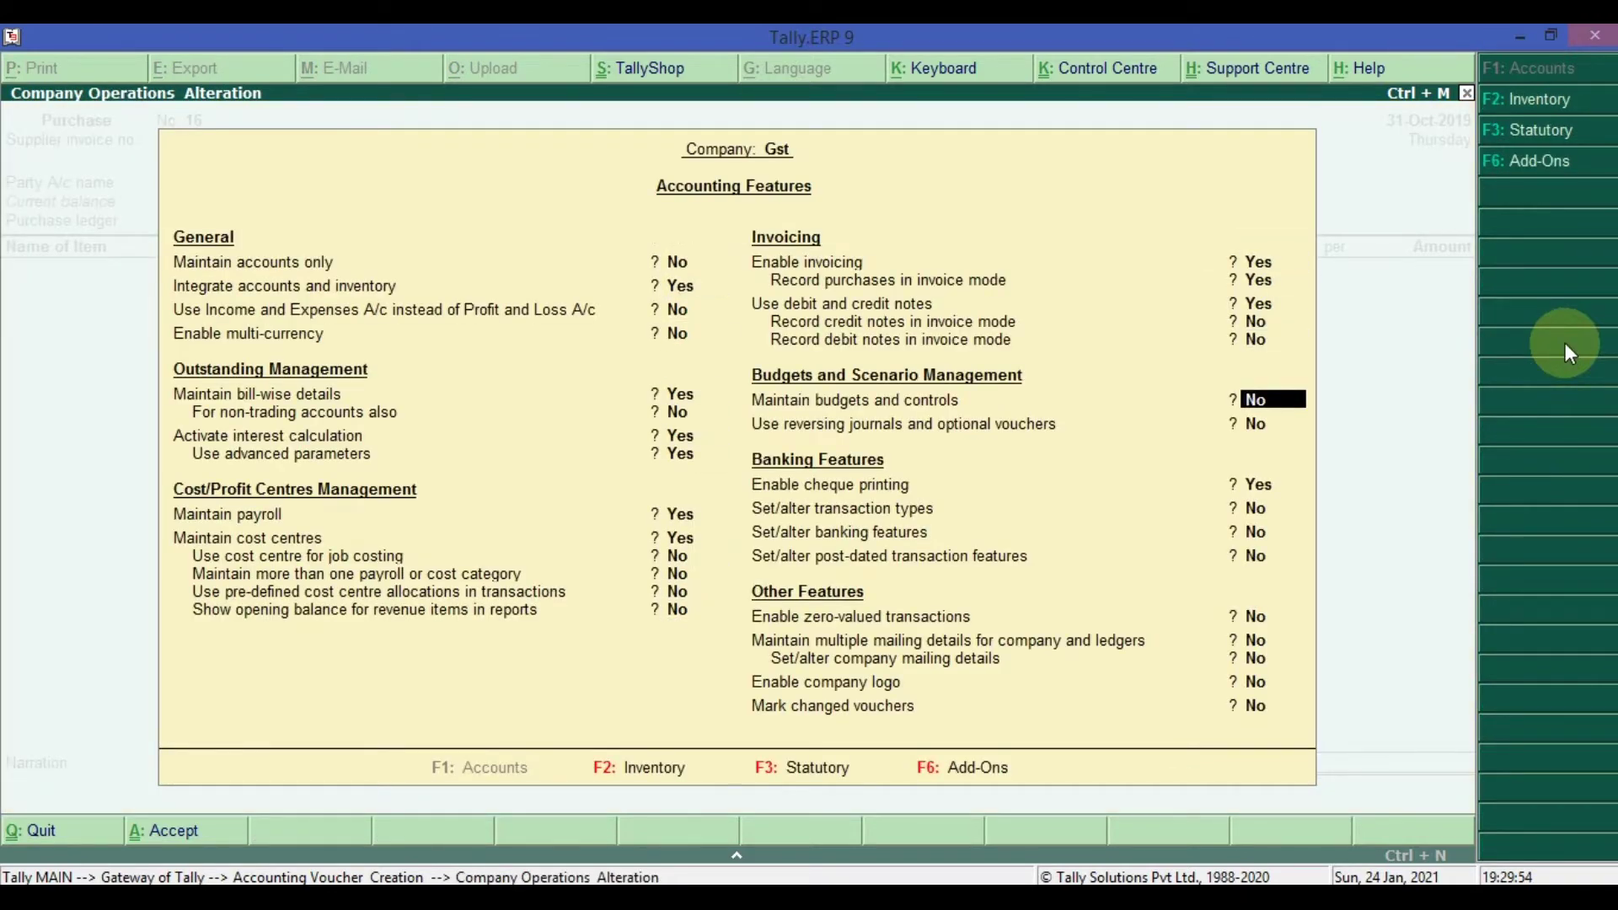
{"action": "type", "text": "y"}
{"action": "key", "text": "Return"}
{"action": "type", "text": "y"}
{"action": "key", "text": "Return"}
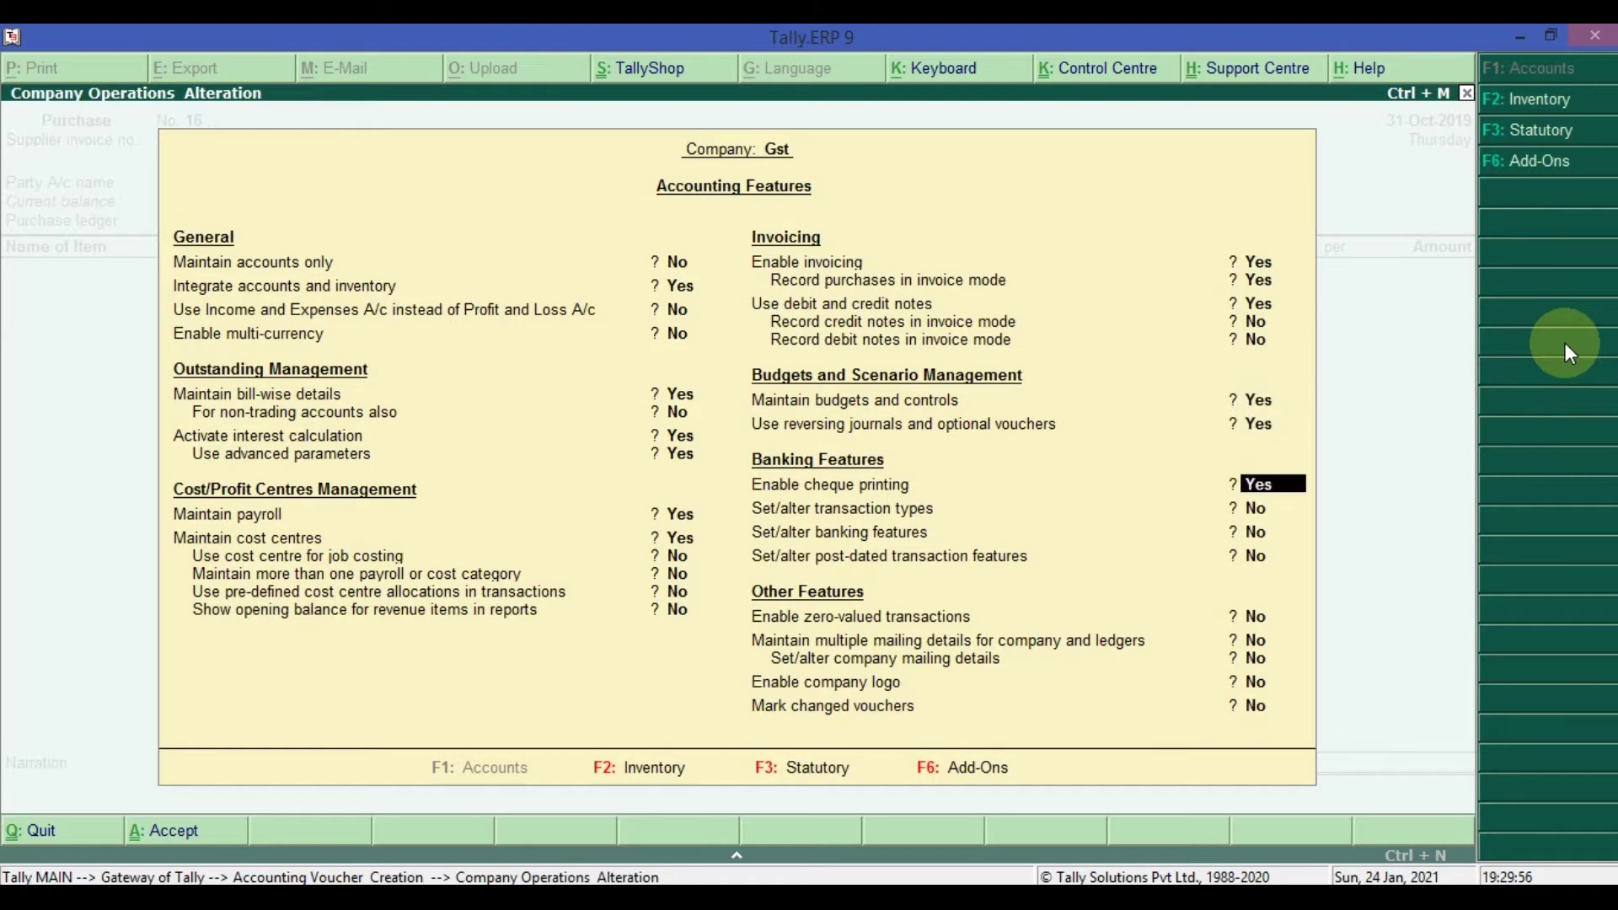
{"action": "key", "text": "Return"}
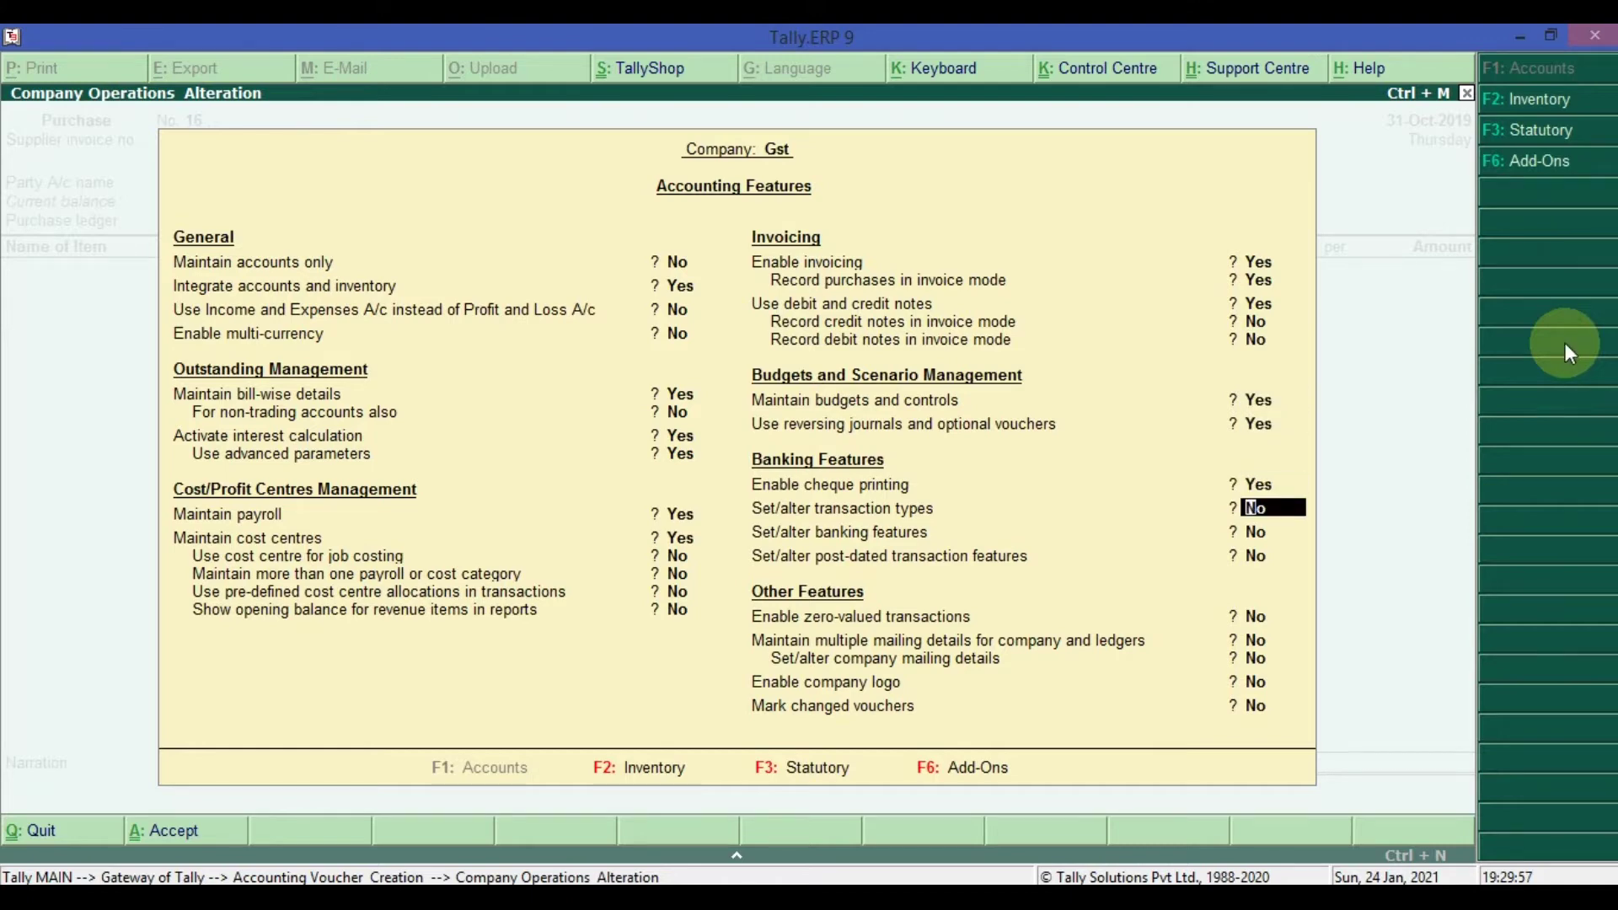
{"action": "key", "text": "ctrl+a"}
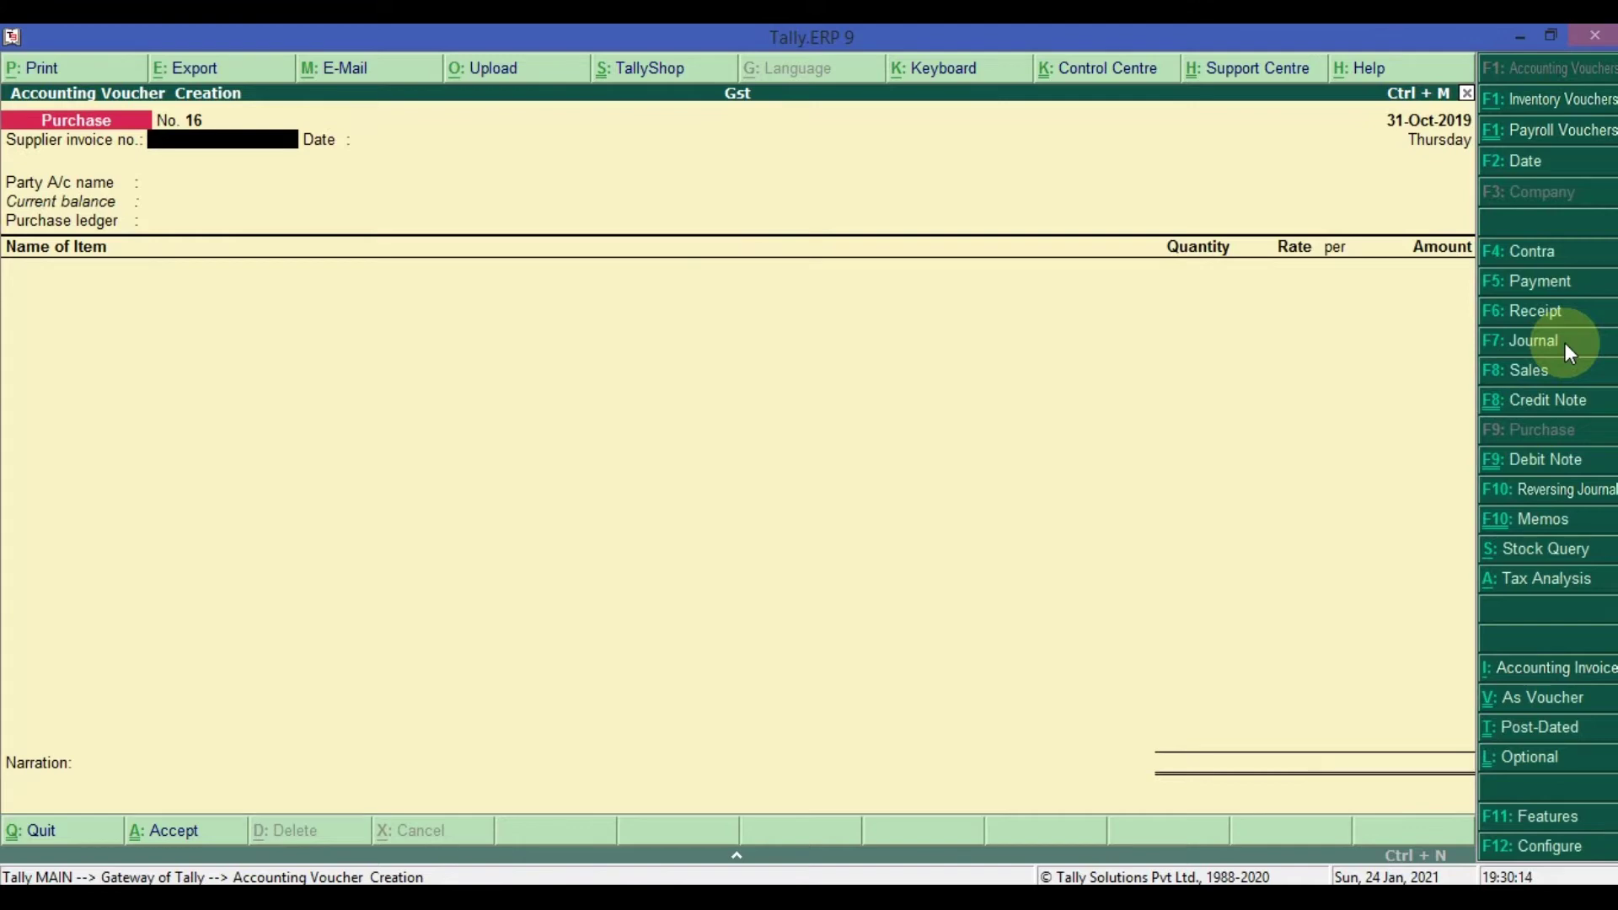
Step: Bring up a blank reversing journal entry, followed by a blank memorandum voucher
{"action": "key", "text": "F10"}
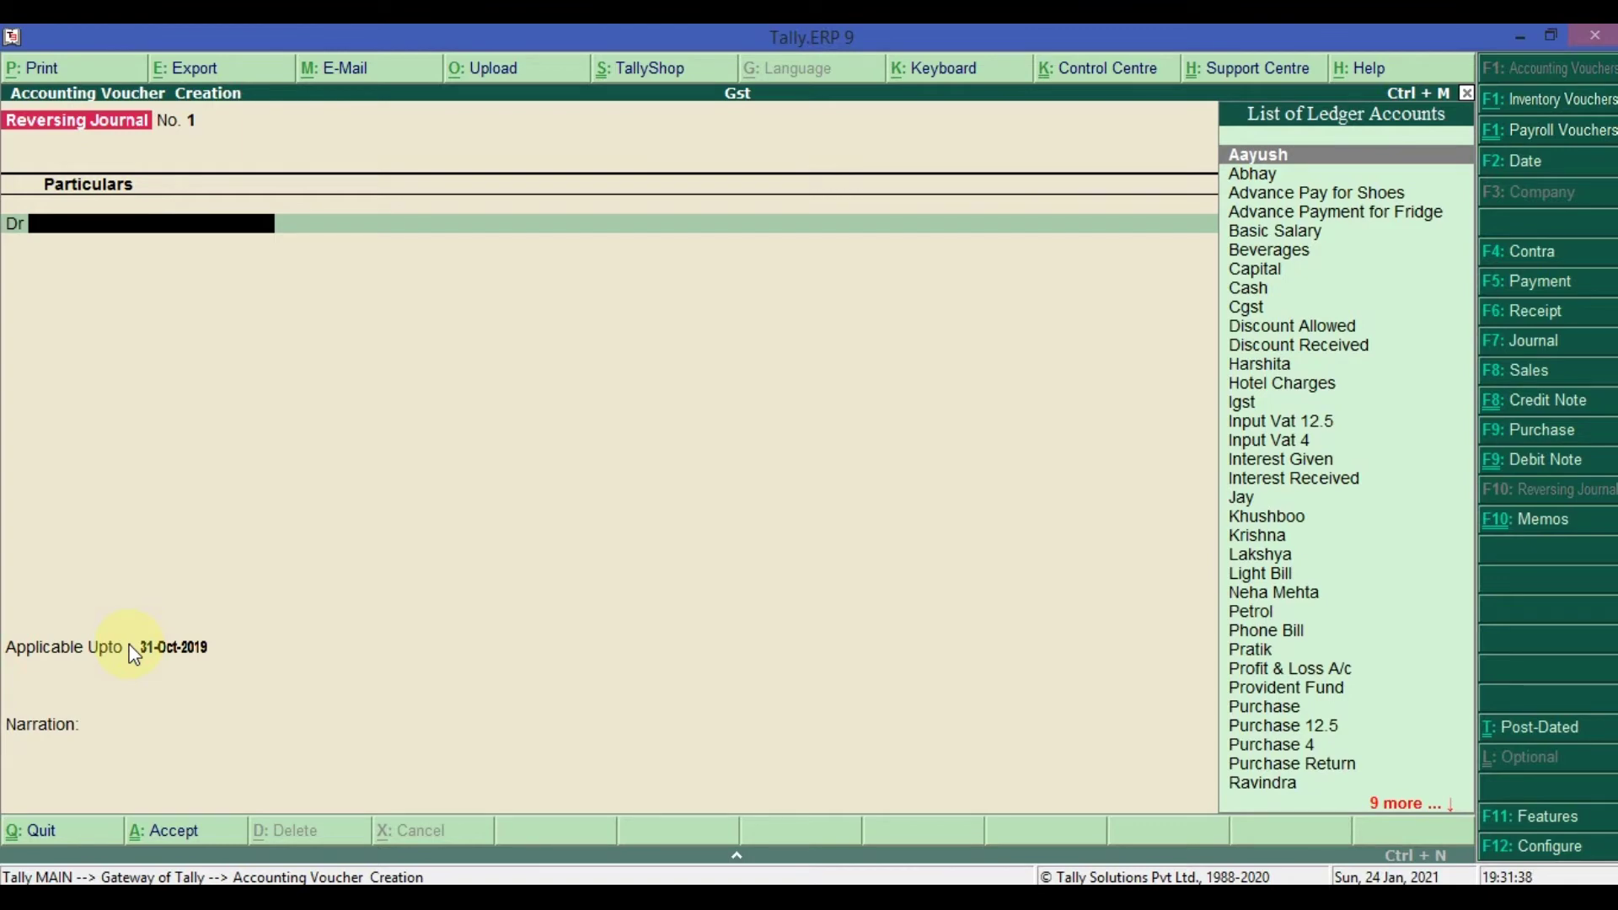
{"action": "key", "text": "ctrl+F10"}
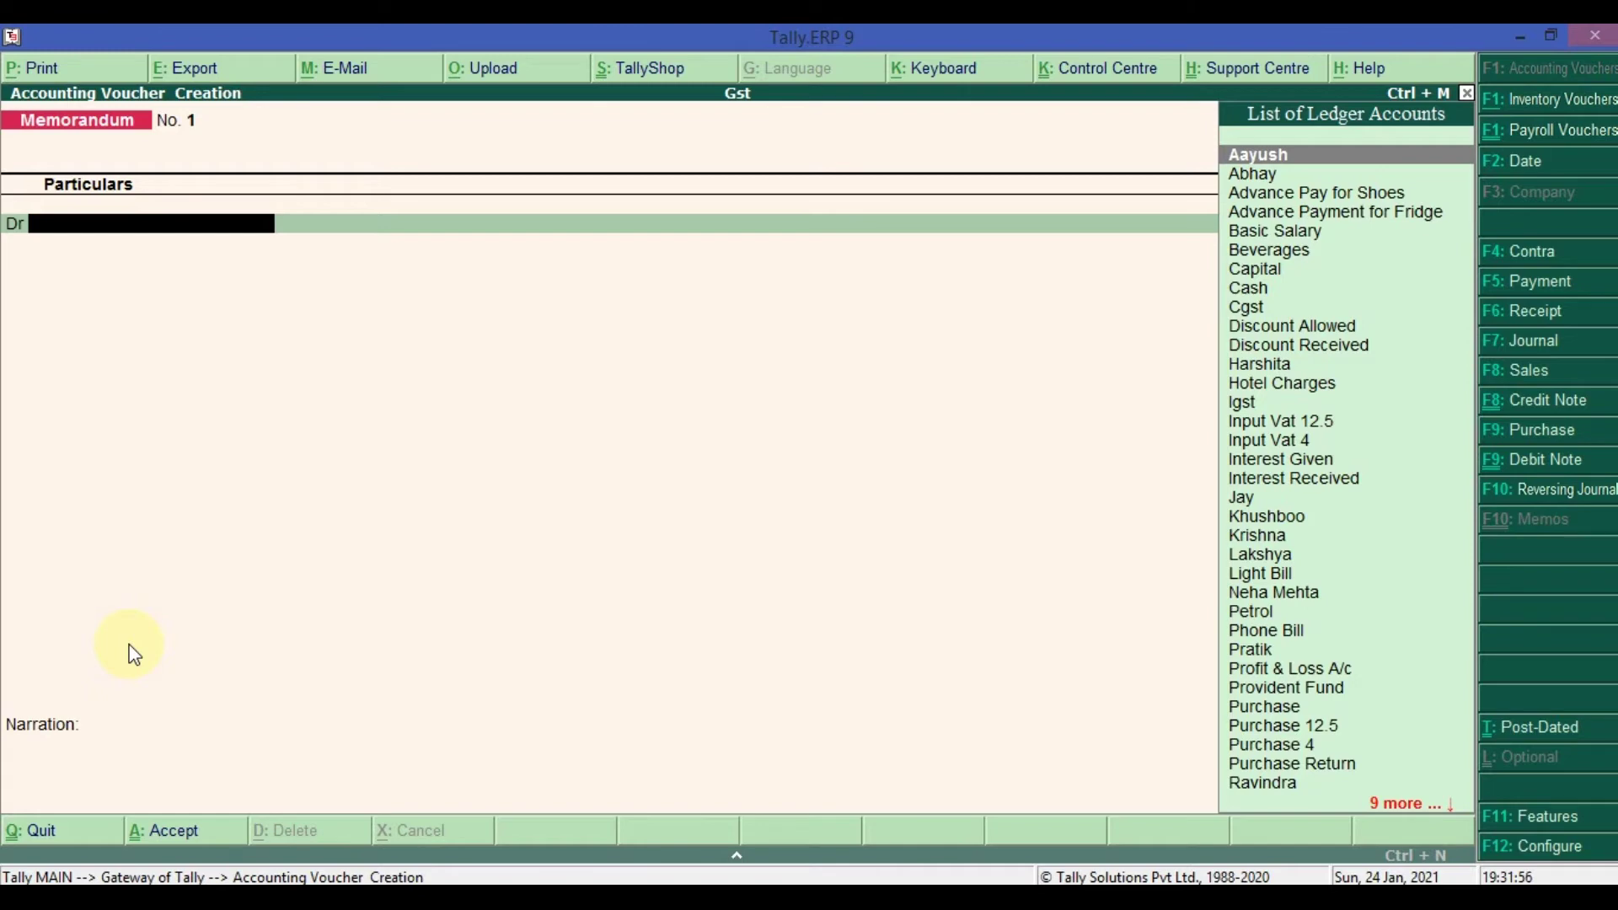
Step: Leave voucher entry and go to the Exception Reports among the display reports
{"action": "key", "text": "Escape"}
{"action": "key", "text": "Down"}
{"action": "key", "text": "Down"}
{"action": "key", "text": "Down"}
{"action": "key", "text": "Down"}
{"action": "key", "text": "Down"}
{"action": "key", "text": "Down"}
{"action": "key", "text": "Down"}
{"action": "key", "text": "Down"}
{"action": "key", "text": "Down"}
{"action": "key", "text": "Return"}
{"action": "key", "text": "Down"}
{"action": "key", "text": "Down"}
{"action": "key", "text": "Down"}
{"action": "key", "text": "Down"}
{"action": "key", "text": "Down"}
{"action": "key", "text": "Down"}
{"action": "key", "text": "Down"}
{"action": "key", "text": "Up"}
{"action": "key", "text": "Up"}
{"action": "key", "text": "Up"}
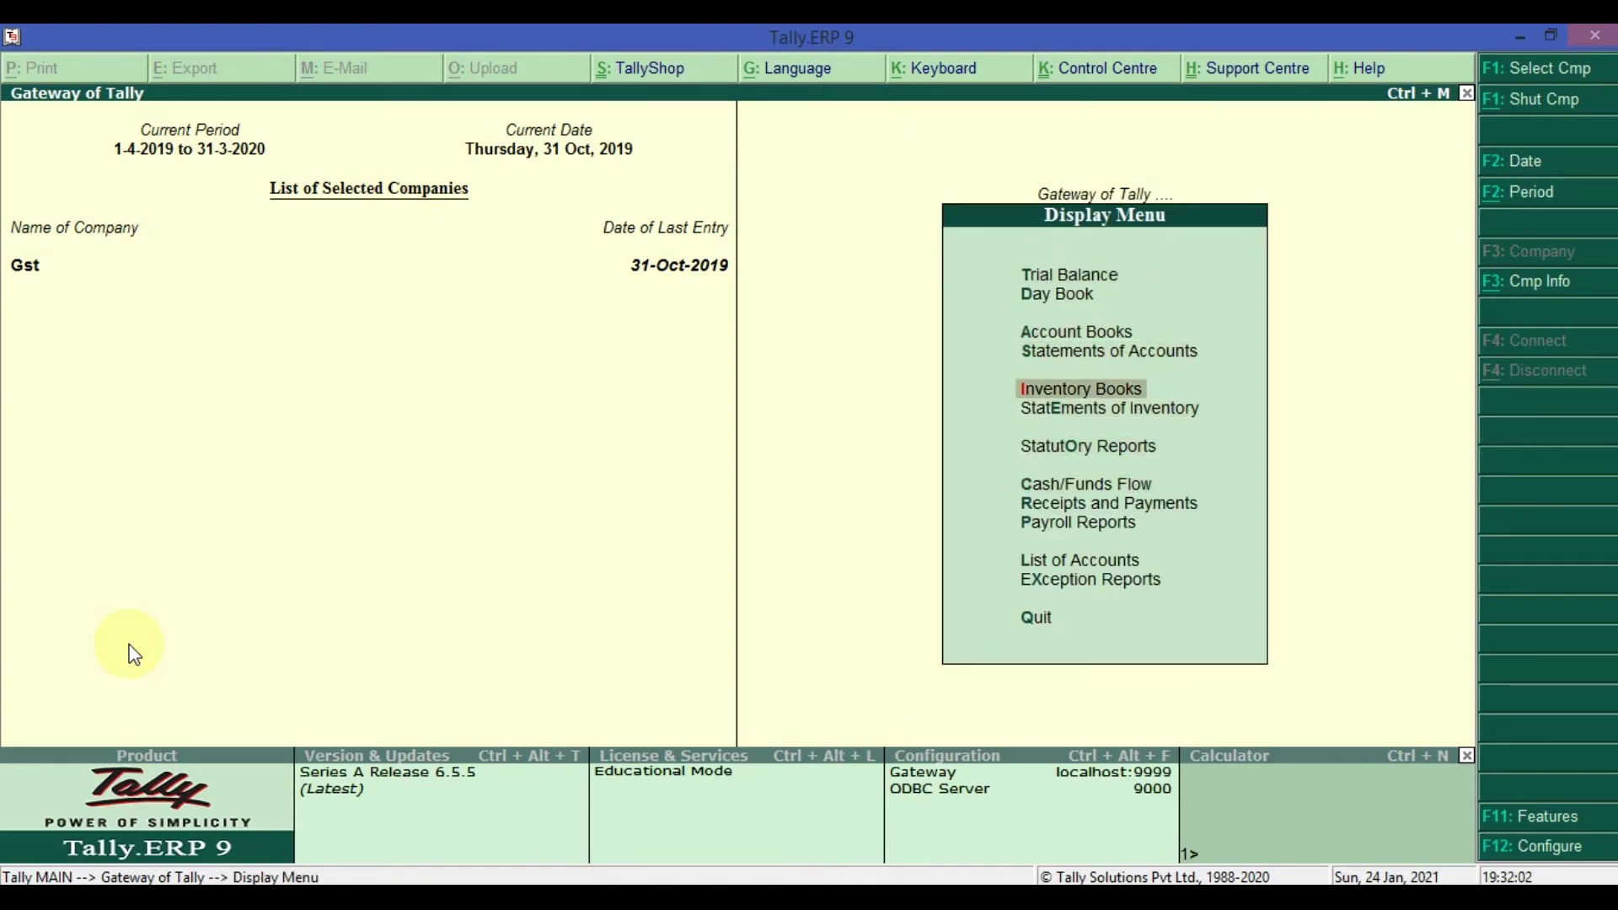
{"action": "key", "text": "Down"}
{"action": "key", "text": "Down"}
{"action": "key", "text": "Down"}
{"action": "key", "text": "Down"}
{"action": "key", "text": "Down"}
{"action": "key", "text": "Down"}
{"action": "key", "text": "Down"}
{"action": "key", "text": "Return"}
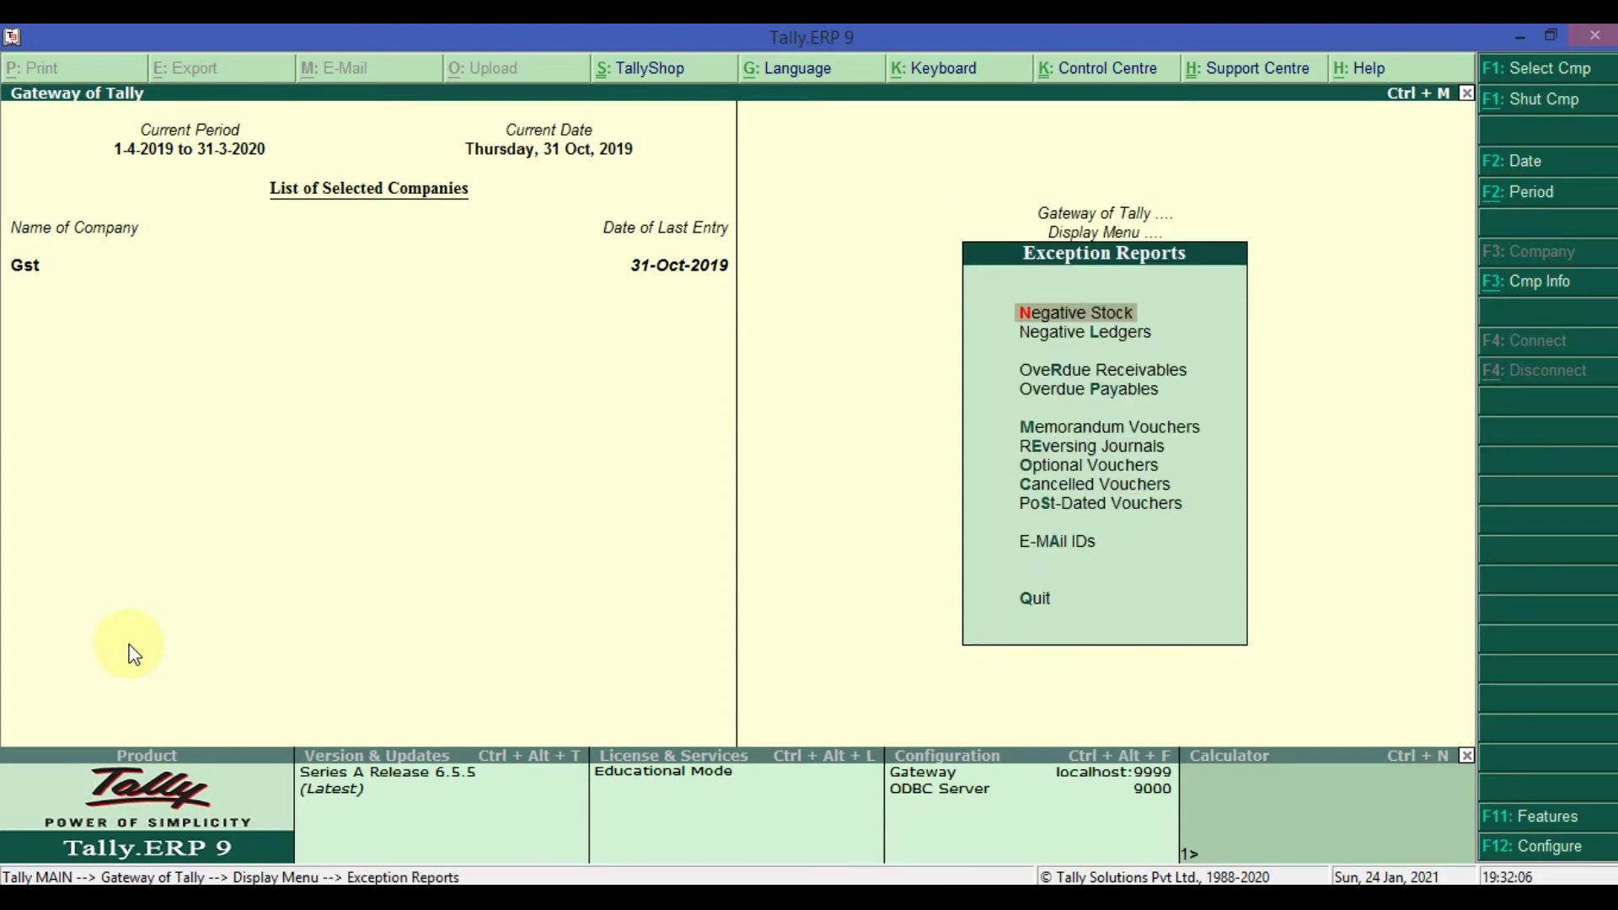
Step: View the monthly register of memorandum vouchers, and return to the Gateway of Tally
{"action": "key", "text": "Down"}
{"action": "key", "text": "Down"}
{"action": "key", "text": "Down"}
{"action": "key", "text": "Down"}
{"action": "key", "text": "Return"}
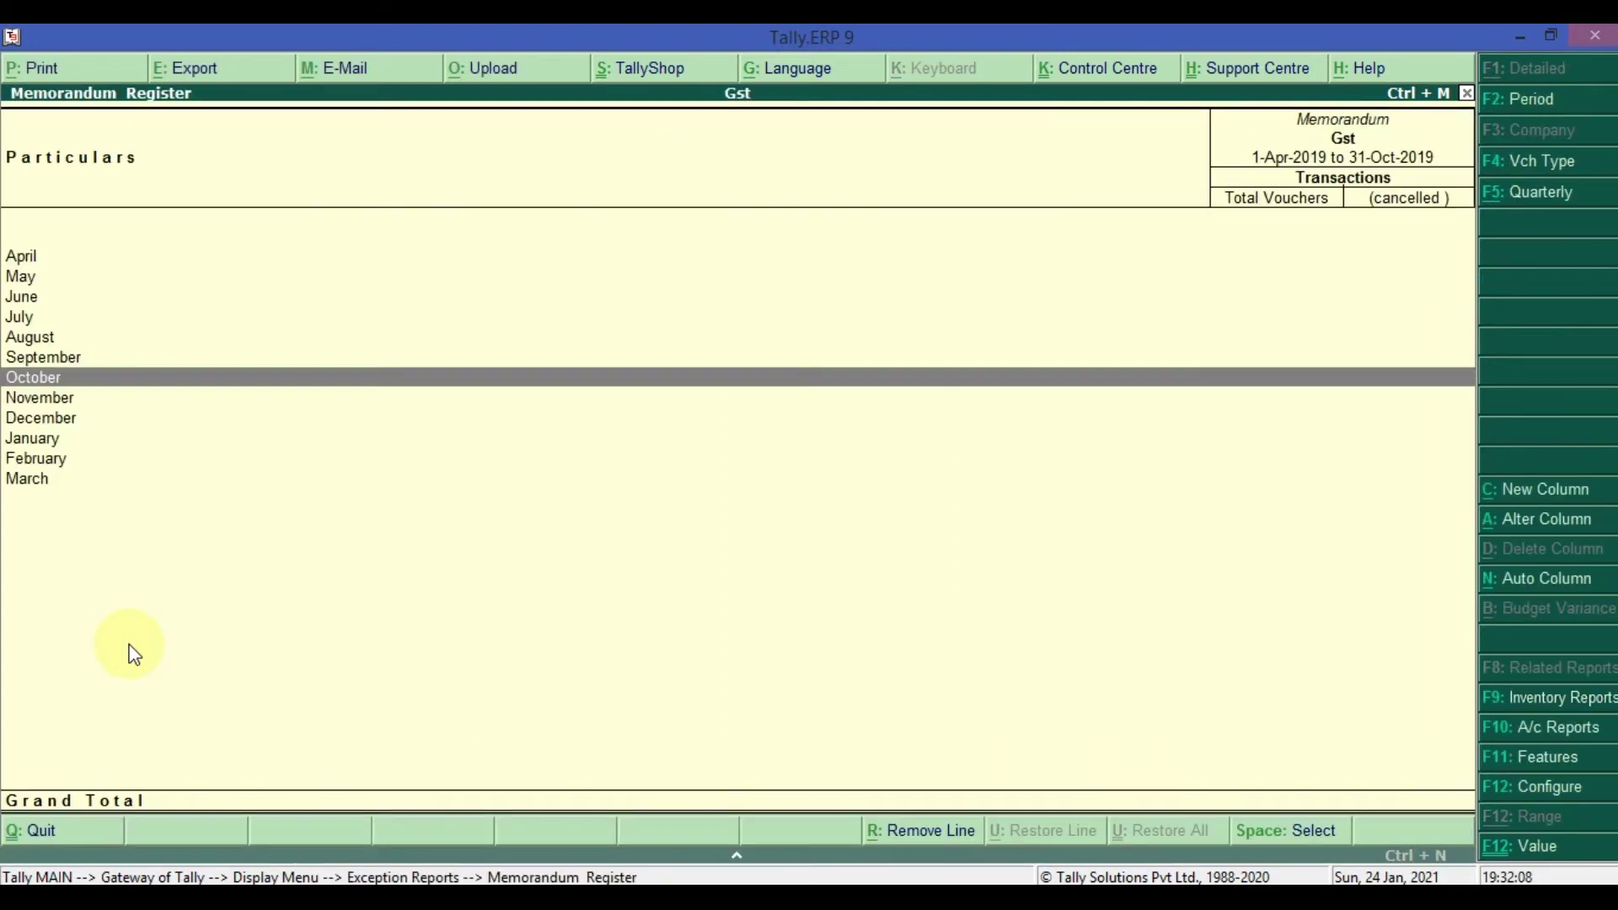
{"action": "key", "text": "Escape"}
{"action": "key", "text": "Escape"}
{"action": "key", "text": "Escape"}
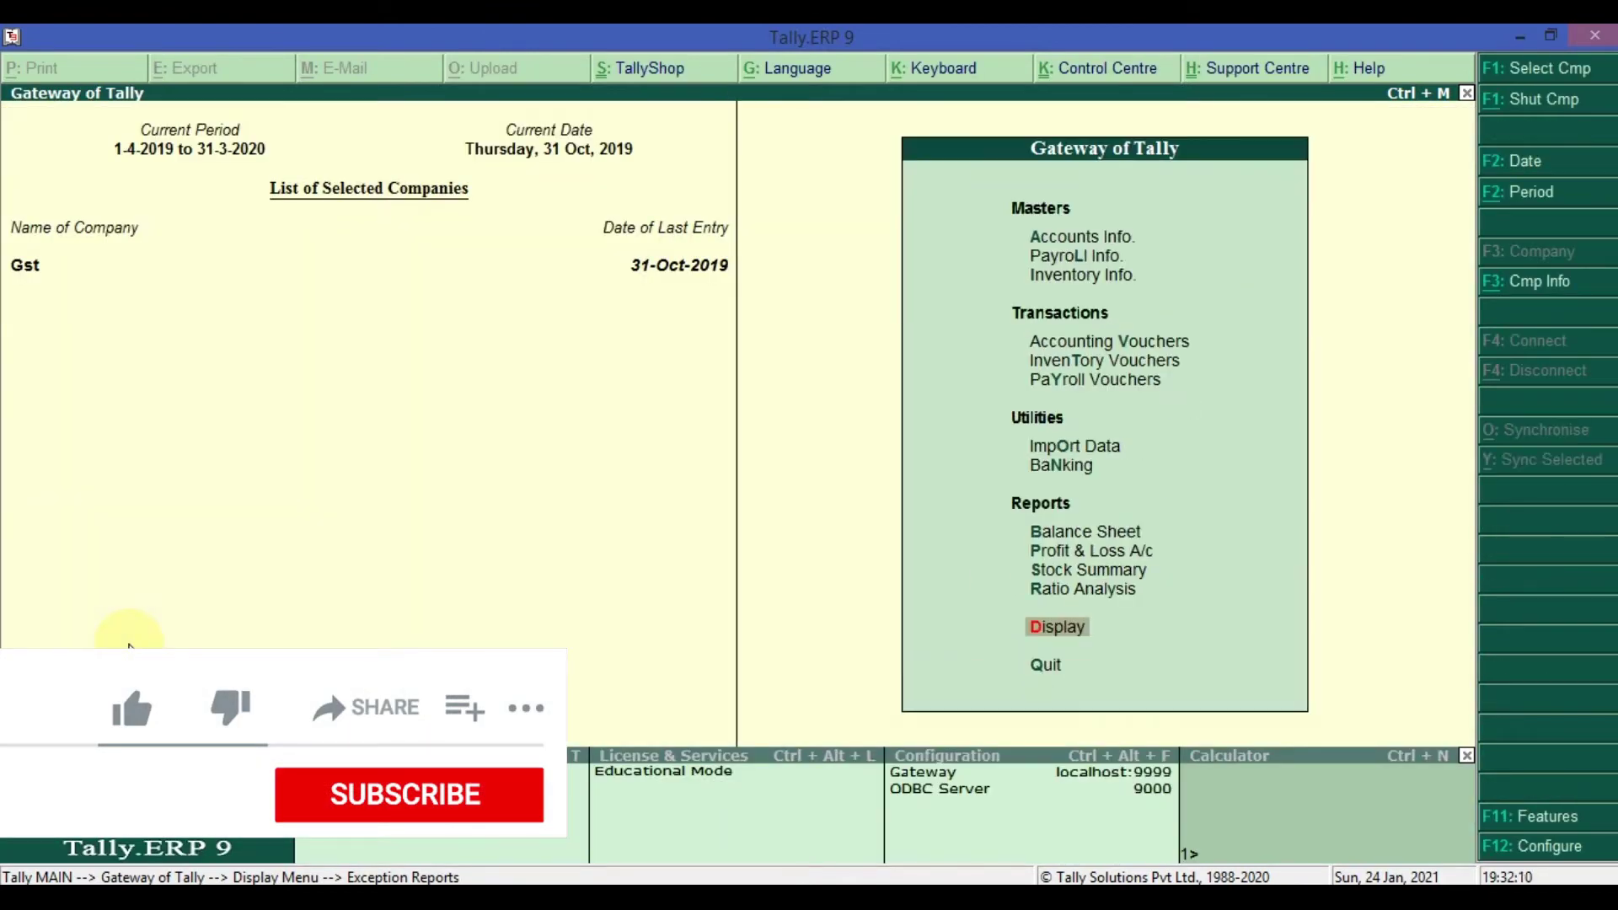
Step: Reopen accounting voucher entry and go through the Payment, Receipt, Journal, Sales and Purchase voucher types
{"action": "key", "text": "v"}
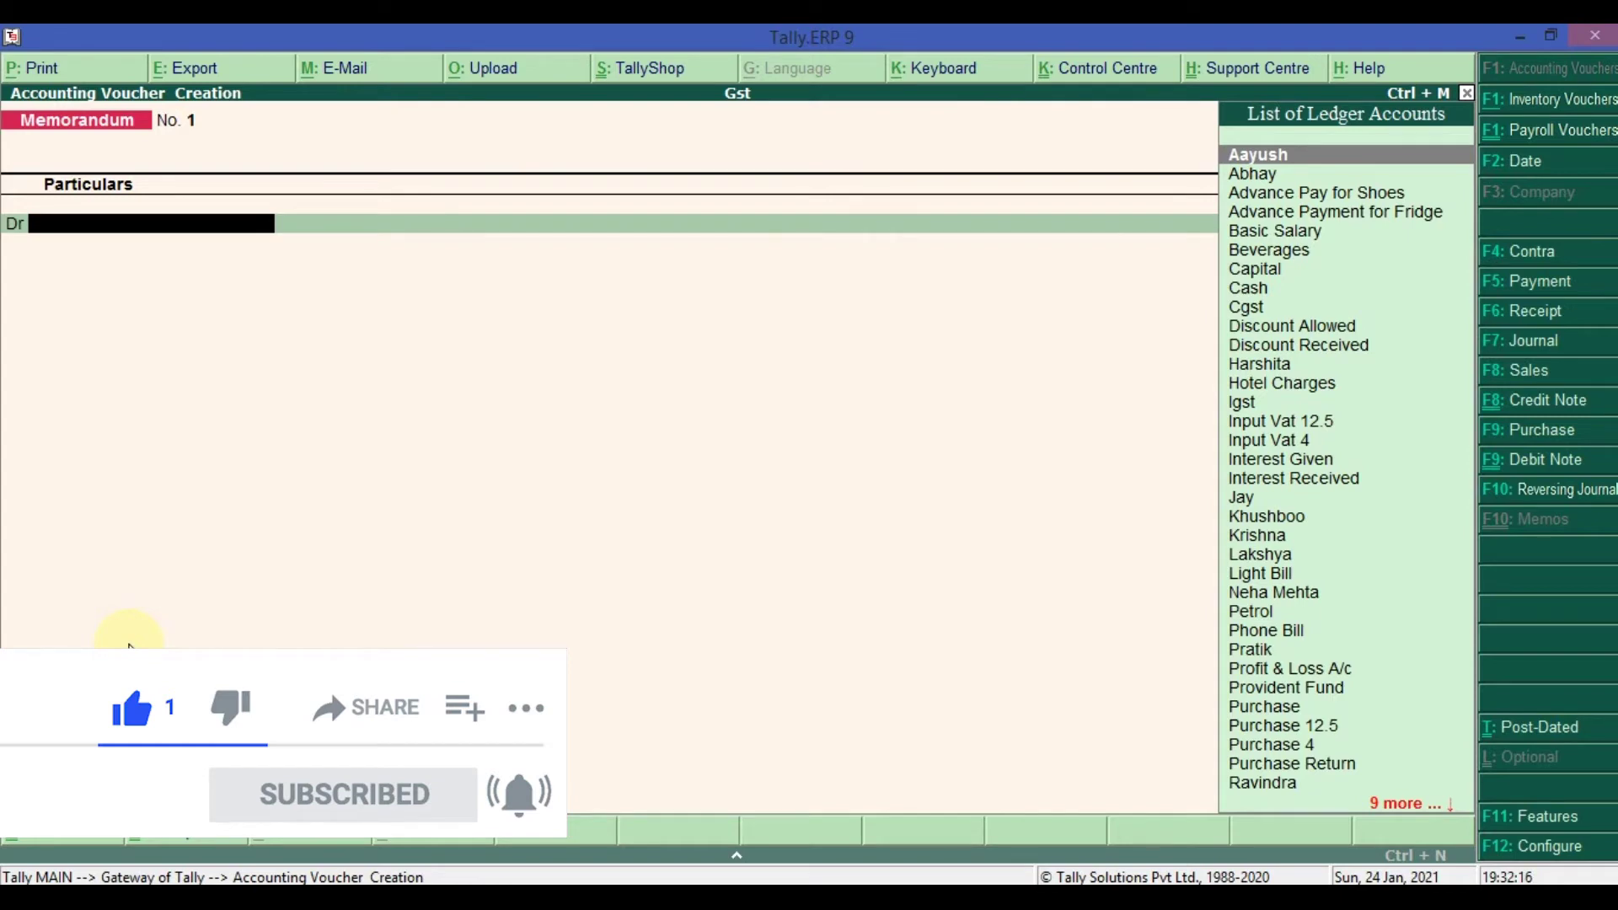
{"action": "key", "text": "F5"}
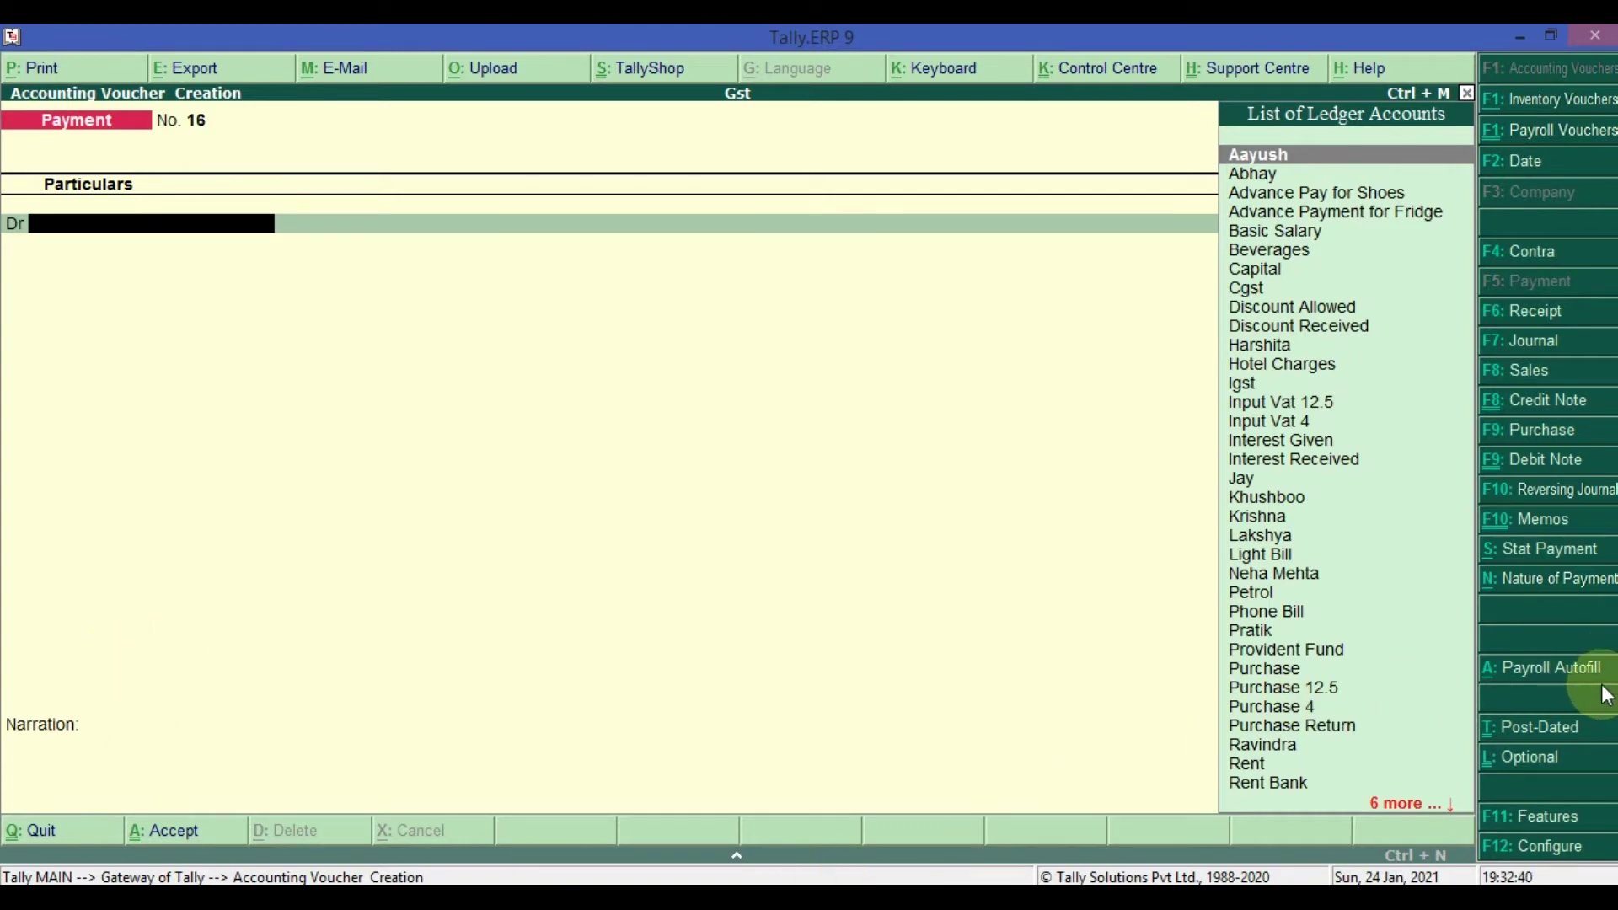
{"action": "key", "text": "F6"}
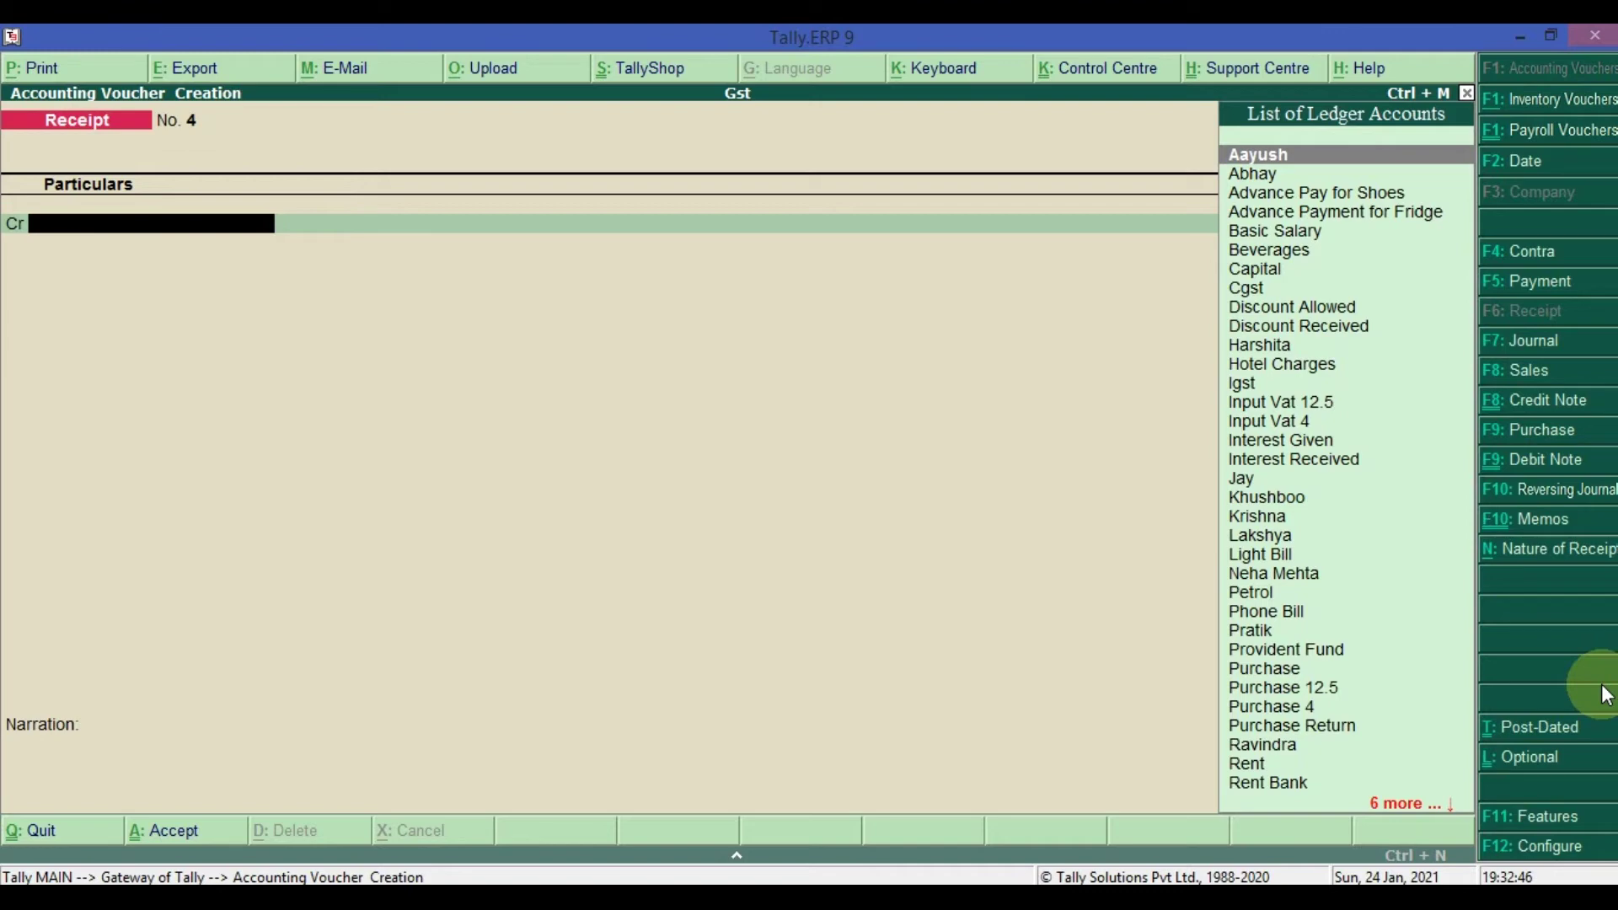
{"action": "key", "text": "F7"}
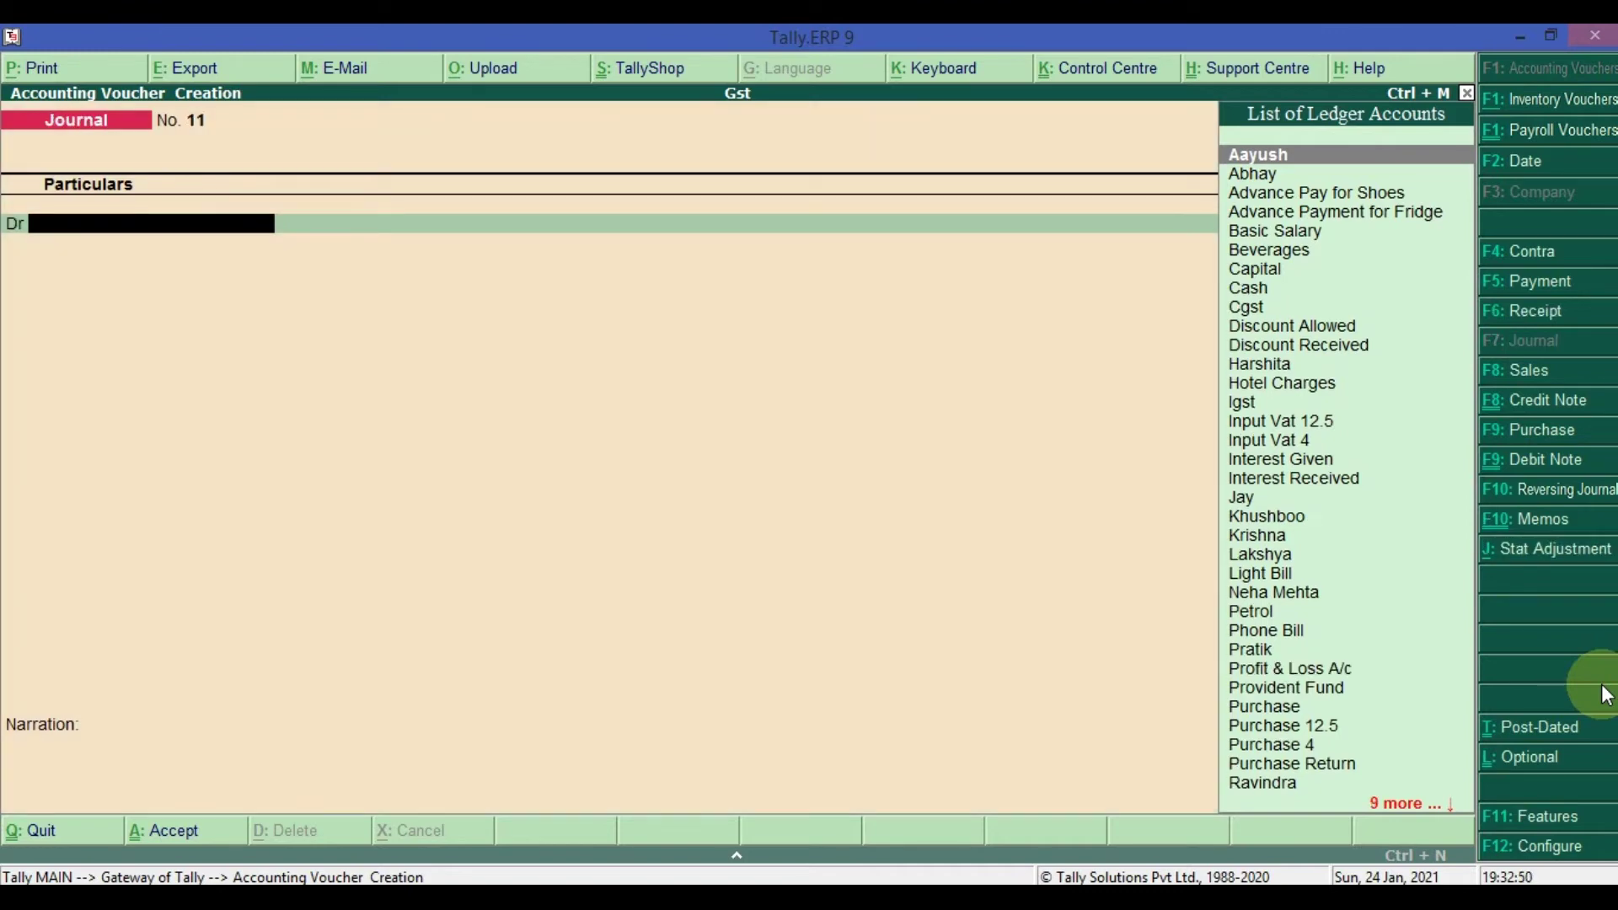
{"action": "key", "text": "F8"}
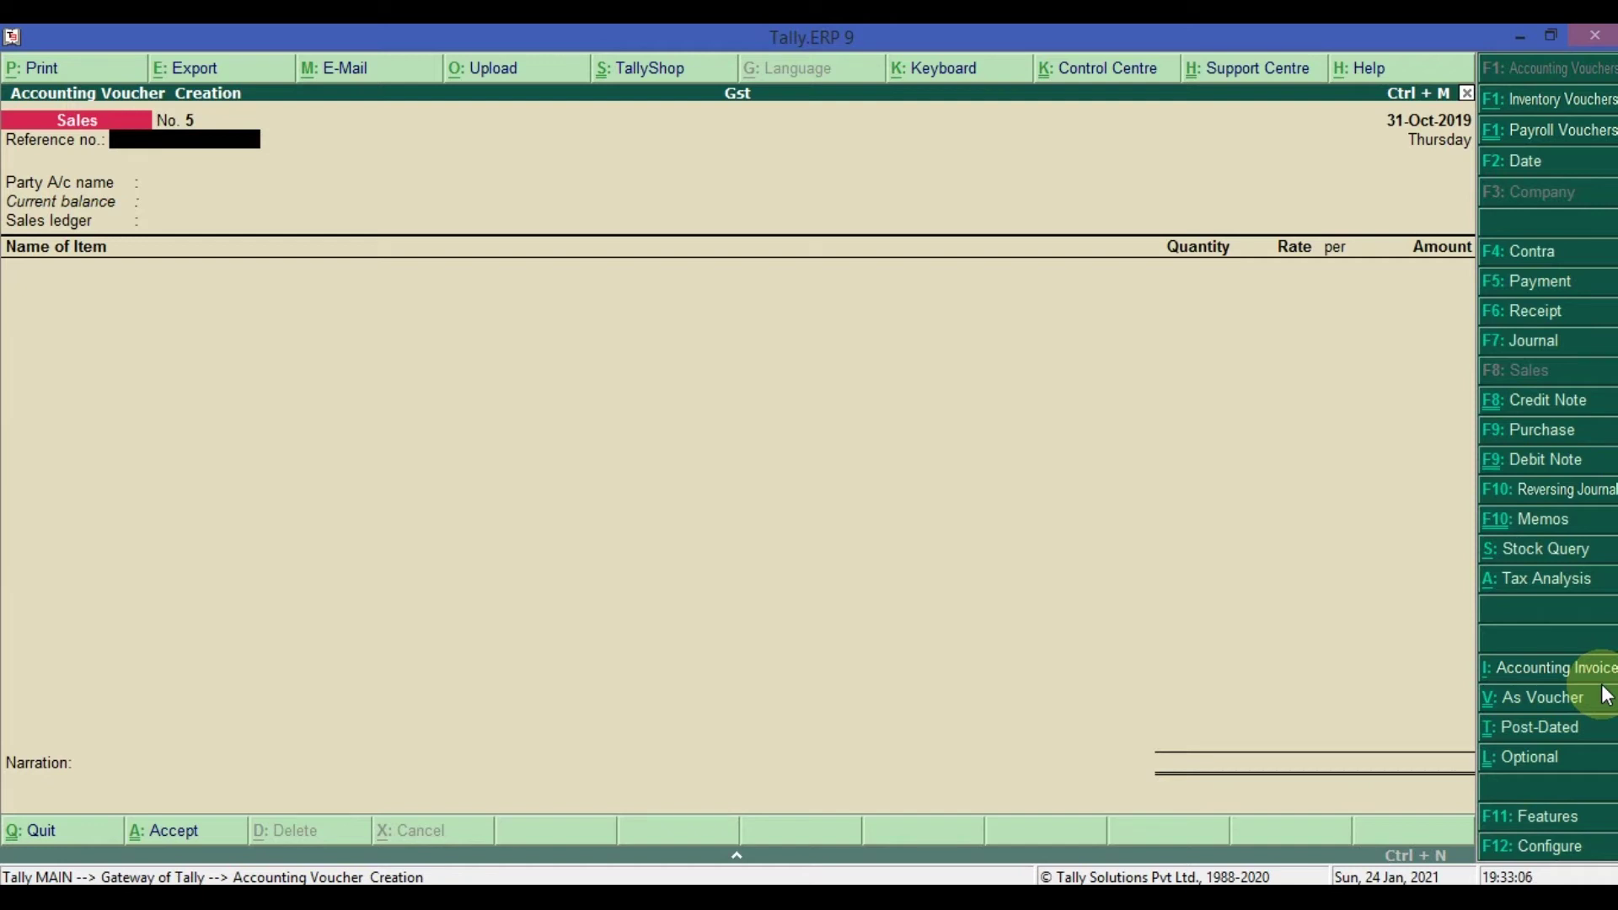
{"action": "key", "text": "F9"}
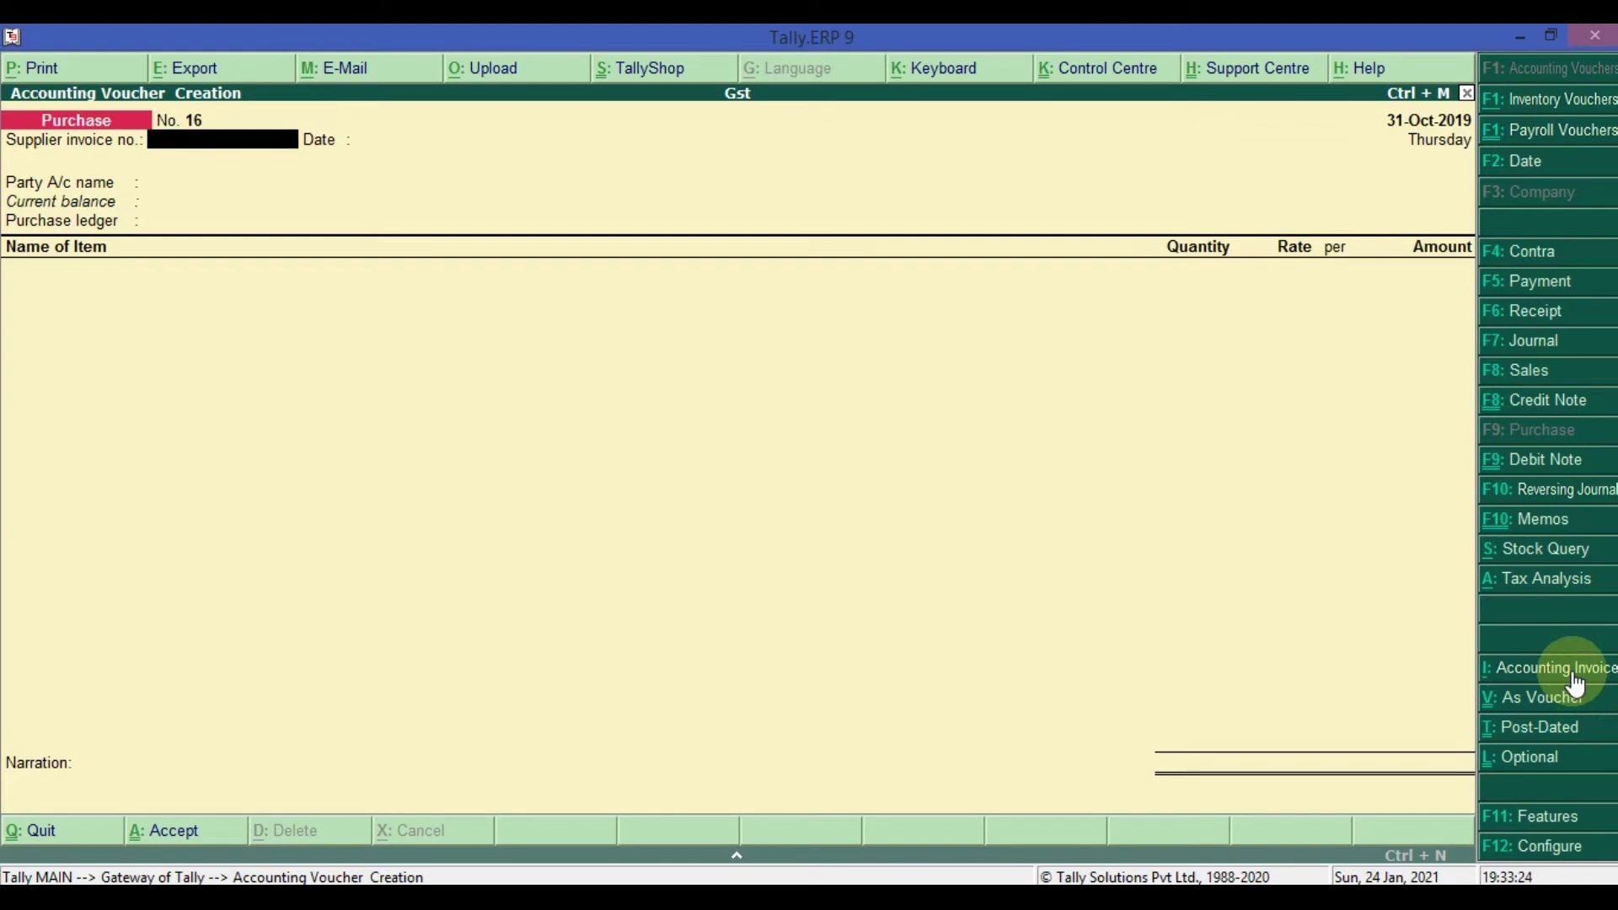
Step: Switch the purchase entry to accounting invoice, back to item invoice, and to voucher mode and back
{"action": "left_click", "coordinate": [1577, 673]}
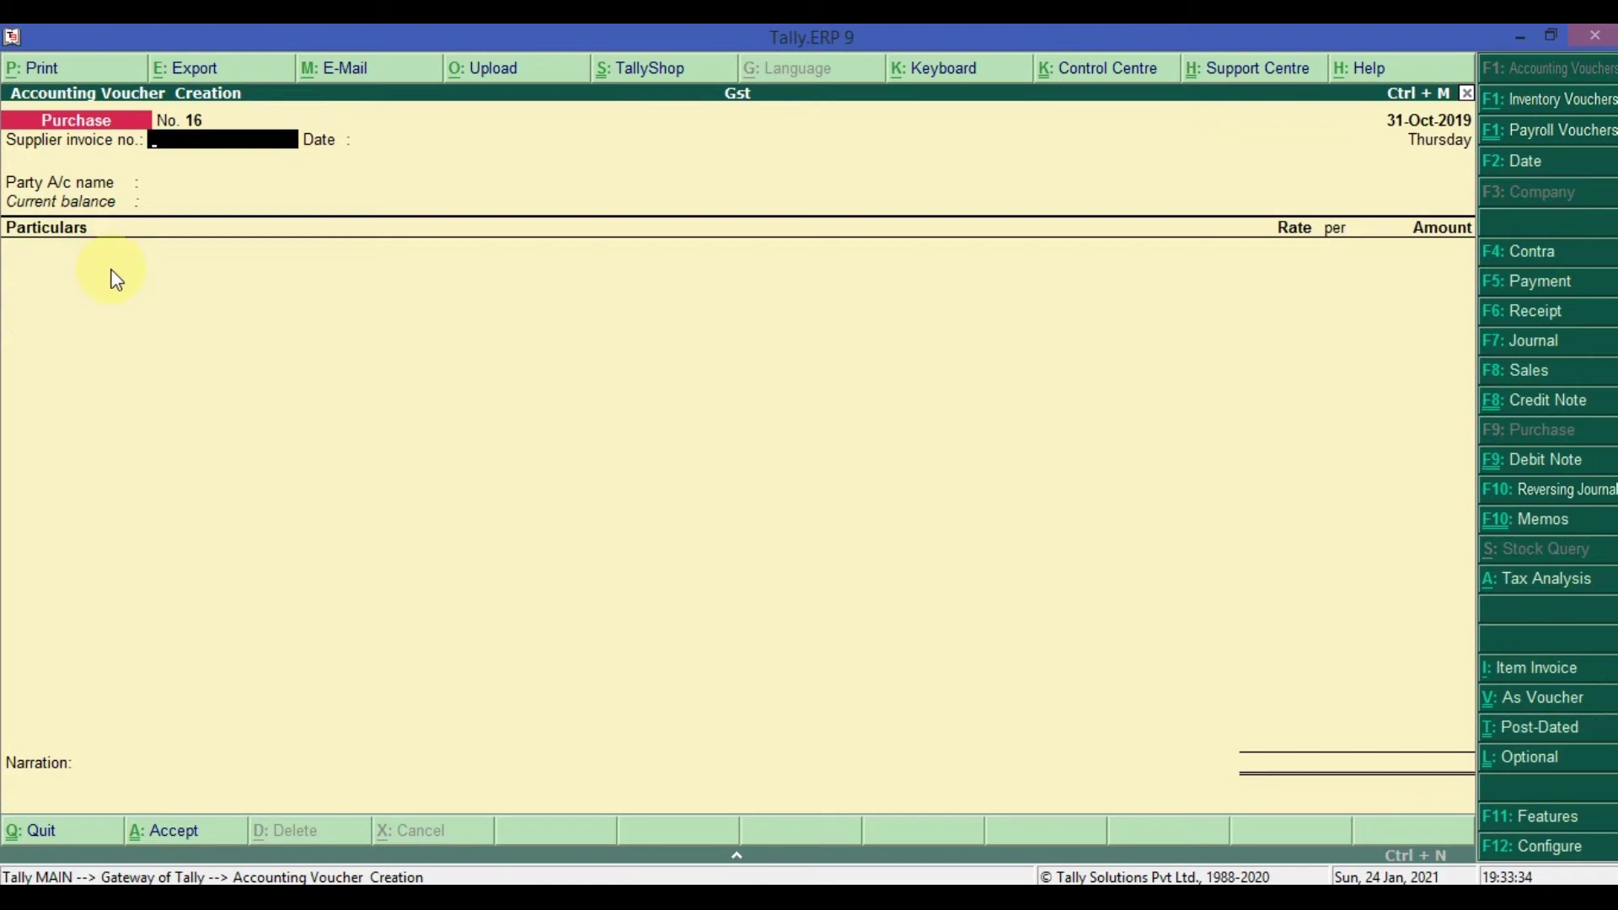
{"action": "key", "text": "alt+i"}
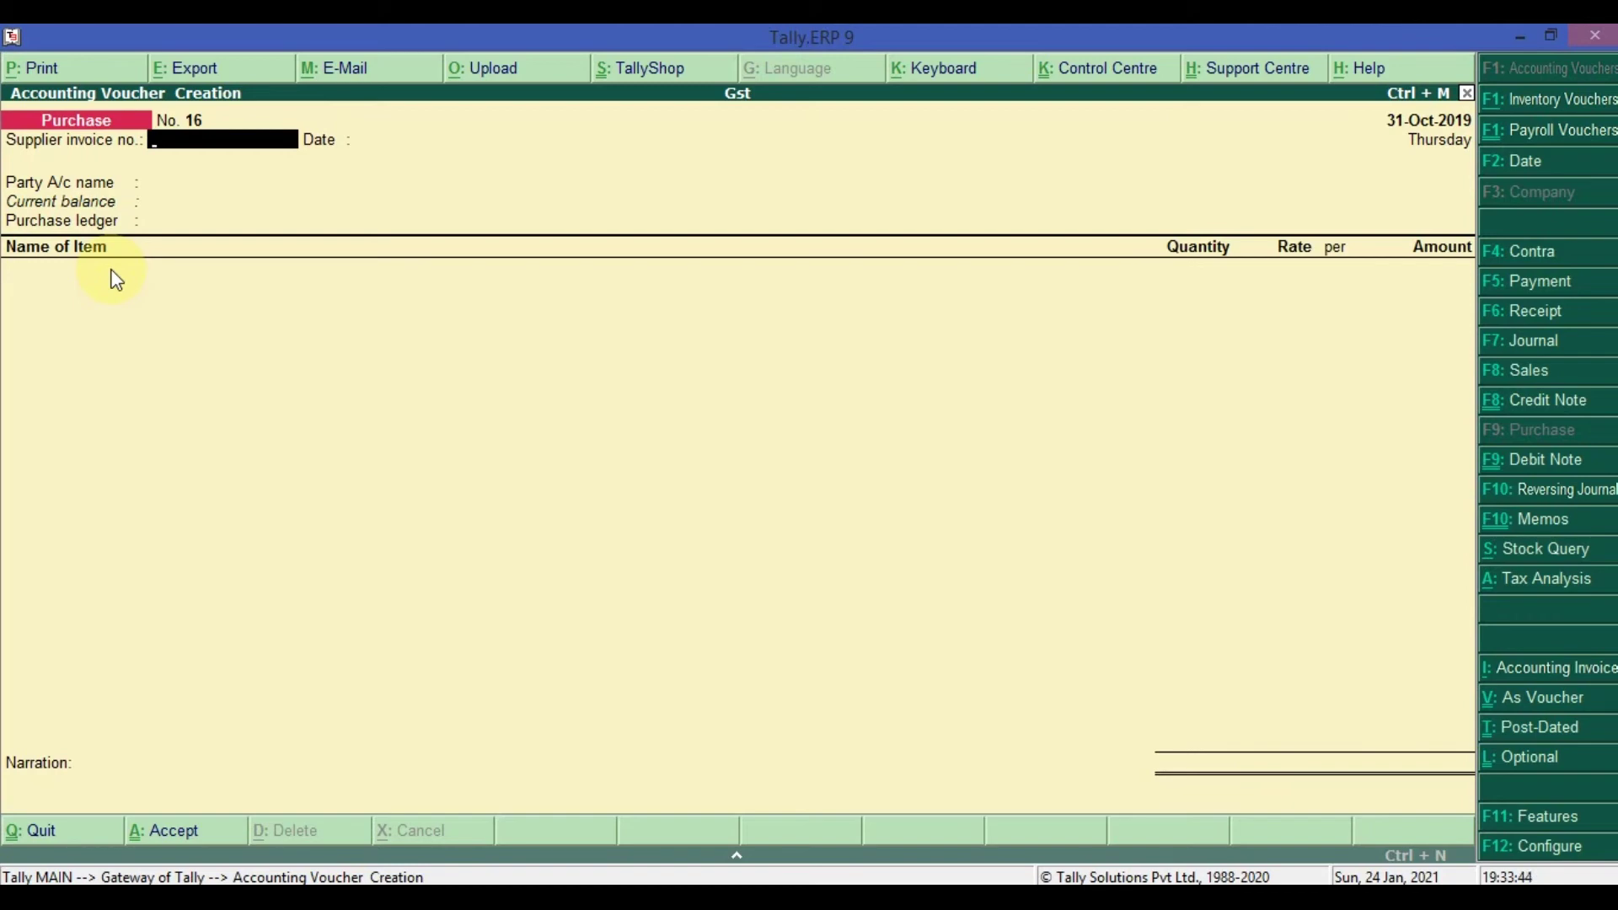
{"action": "key", "text": "ctrl+v"}
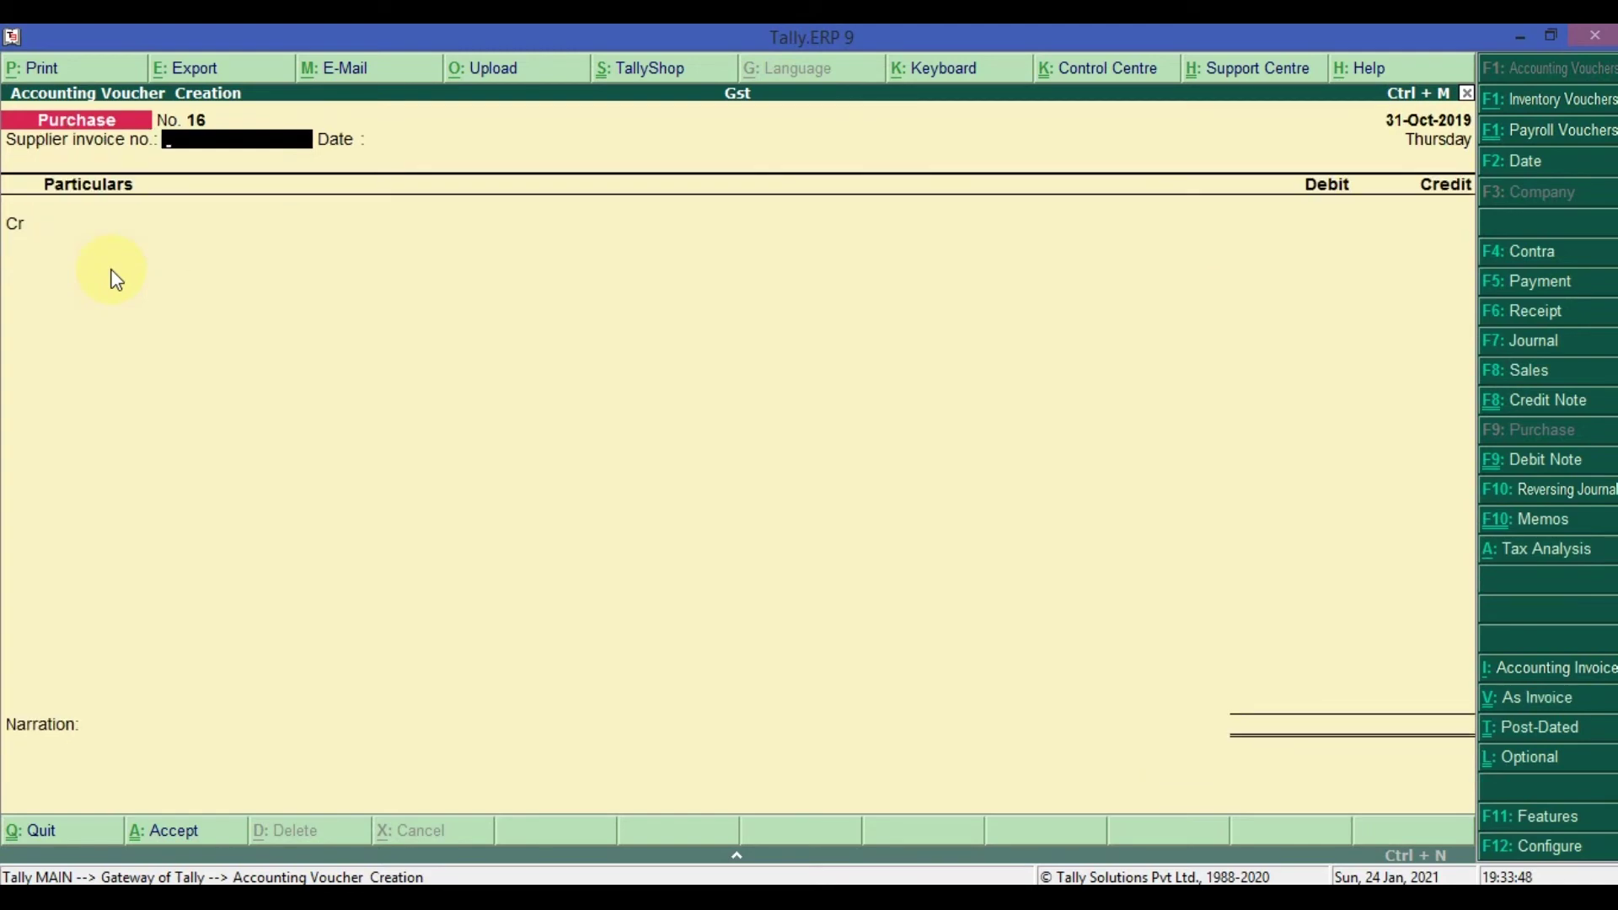
{"action": "key", "text": "ctrl+v"}
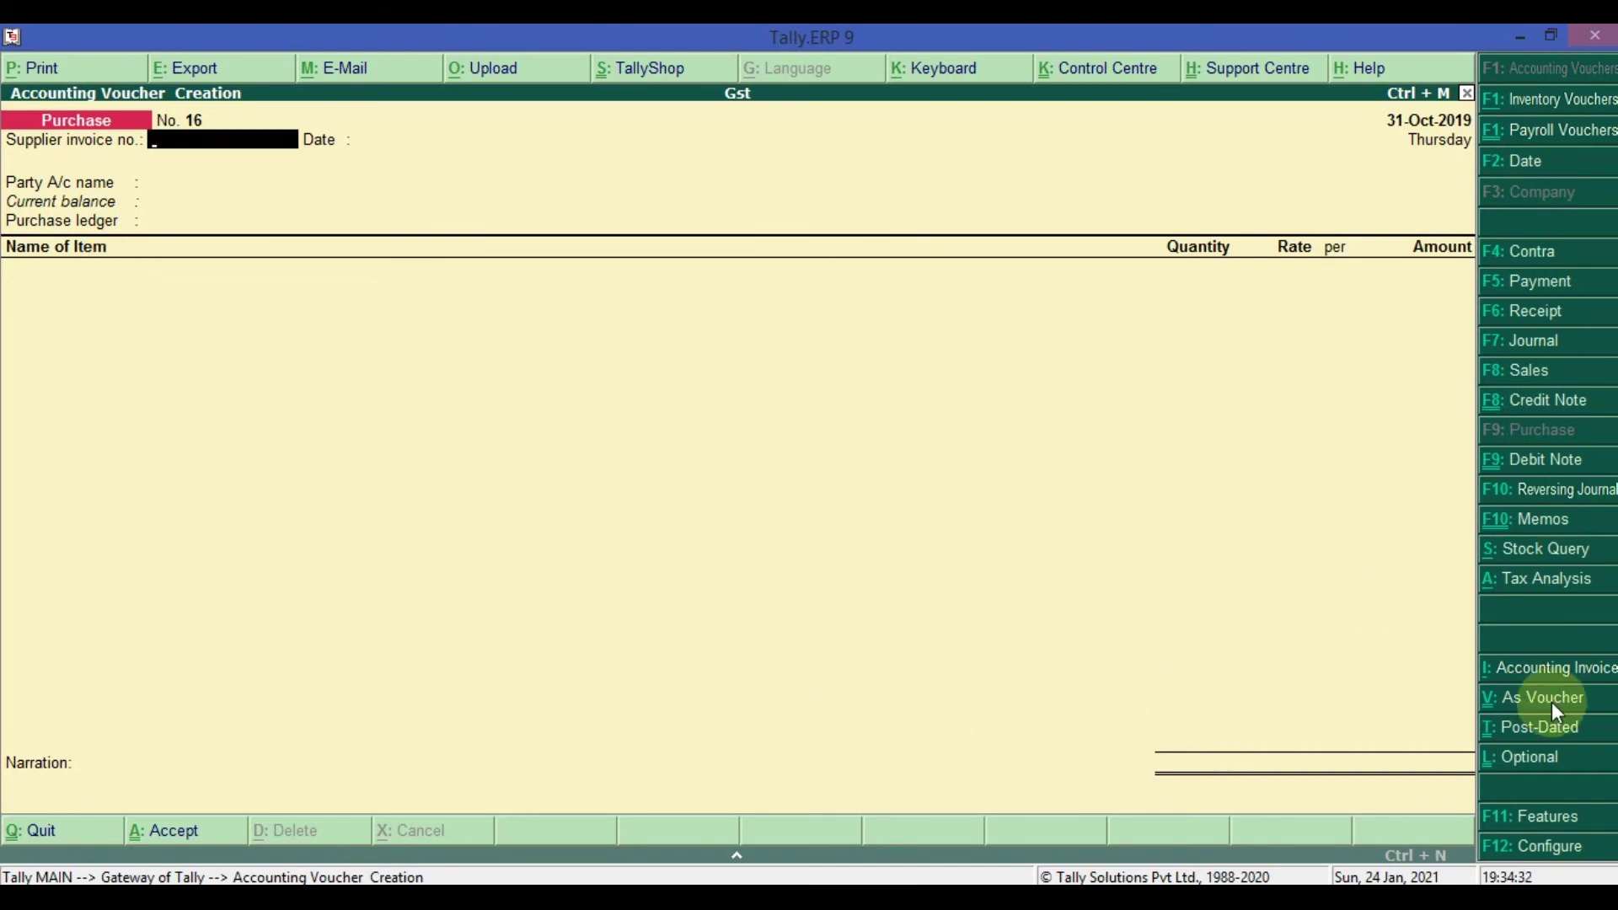
Step: Mark the purchase voucher as Optional and set it back to Regular
{"action": "left_click", "coordinate": [1576, 757]}
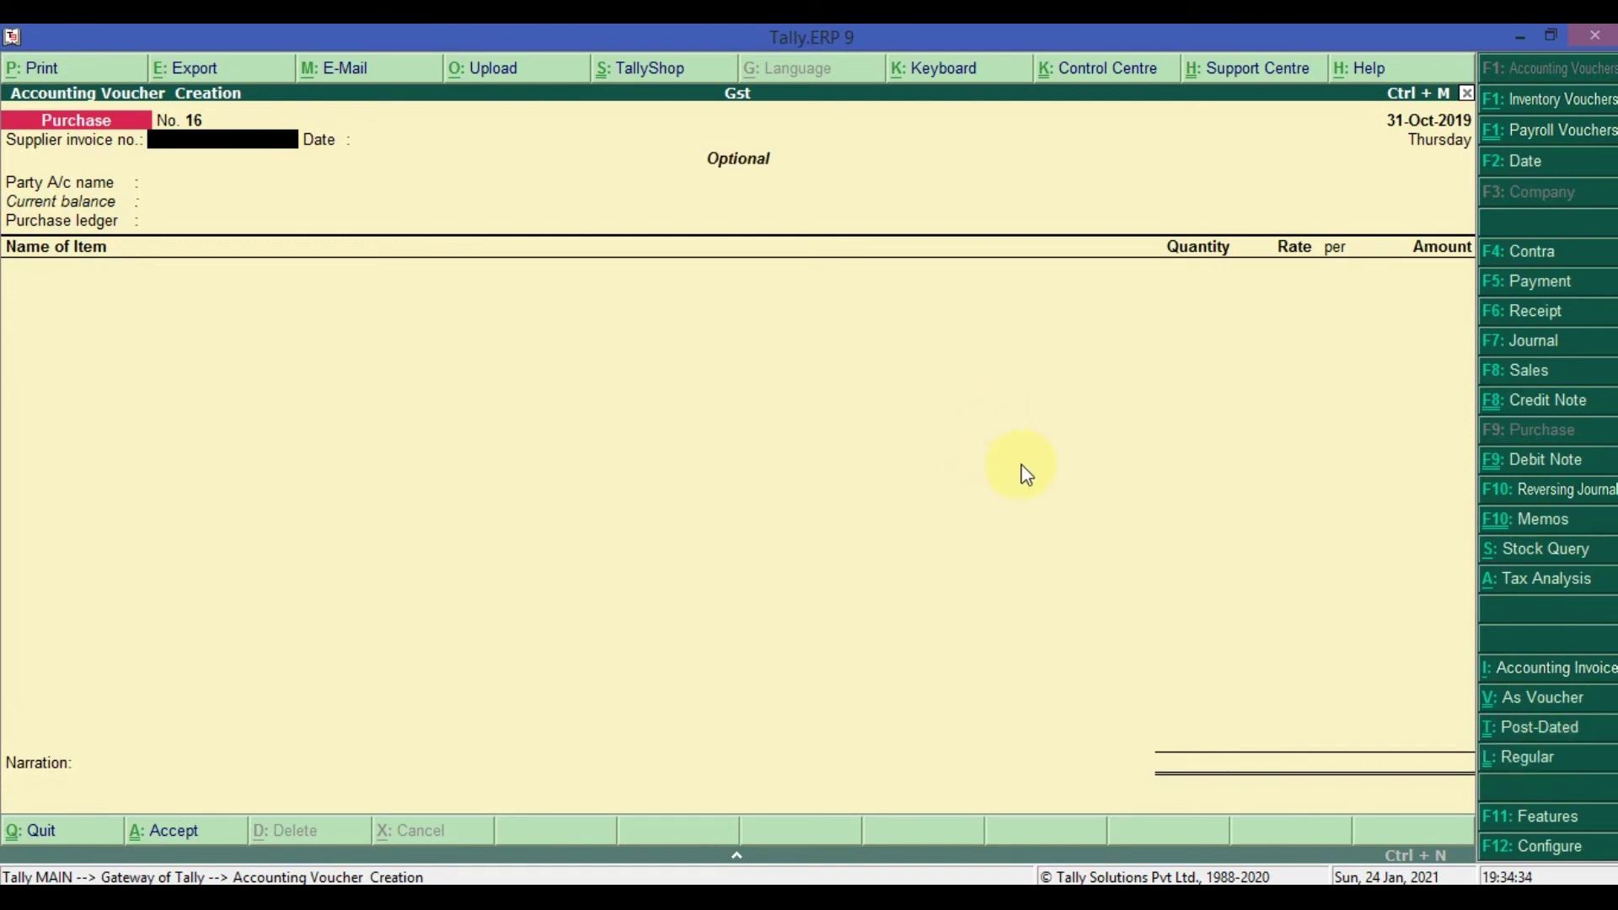
{"action": "left_click", "coordinate": [1577, 761]}
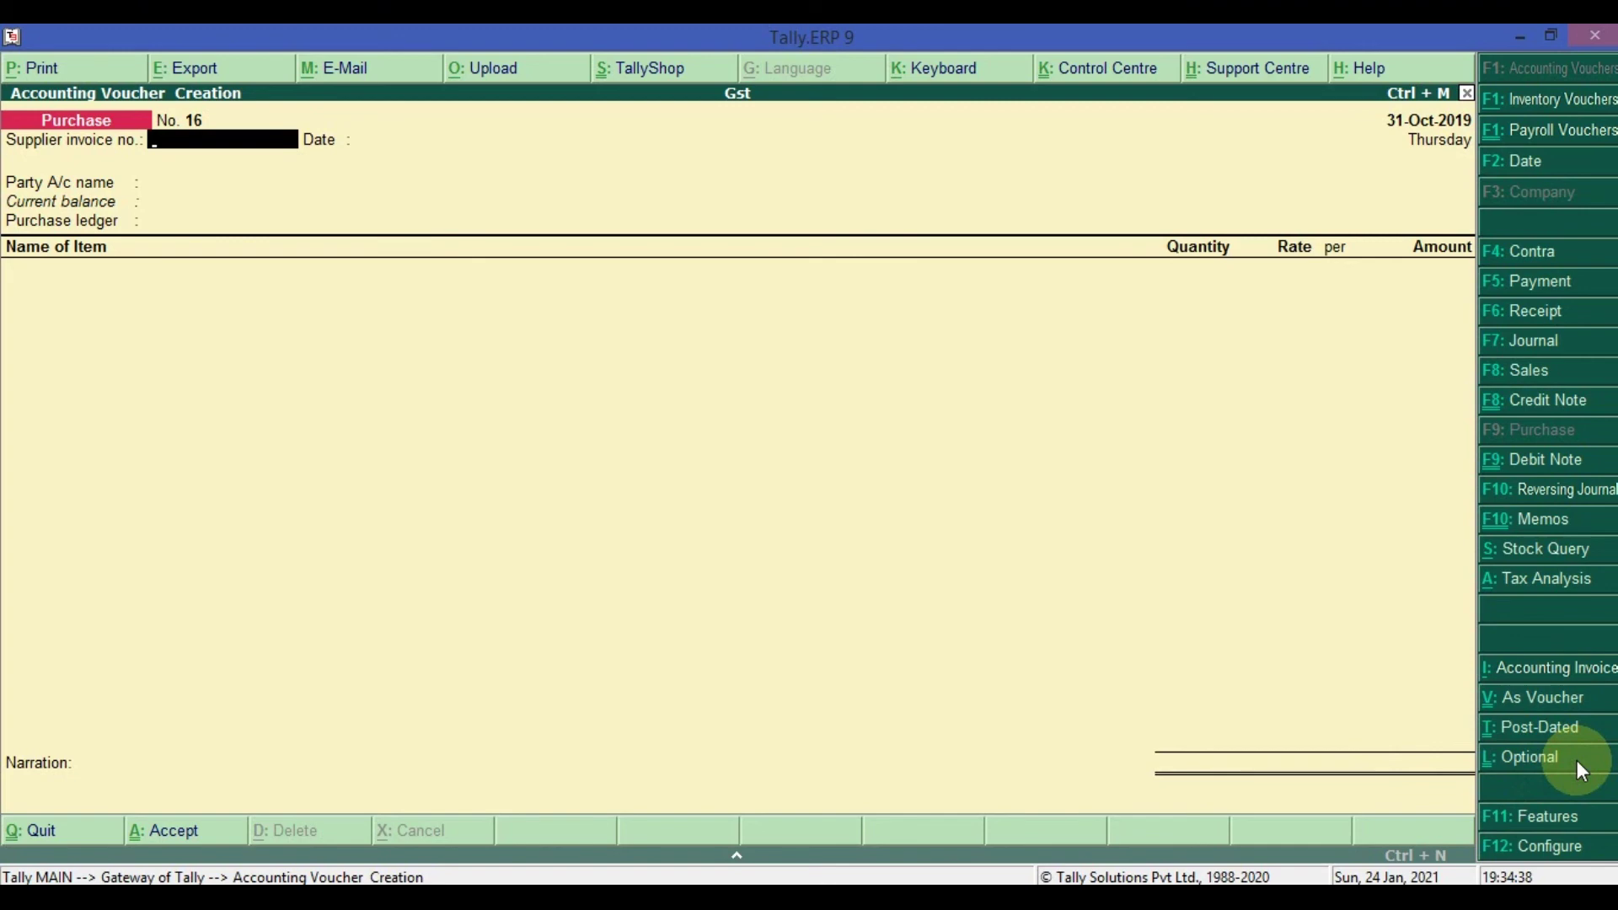